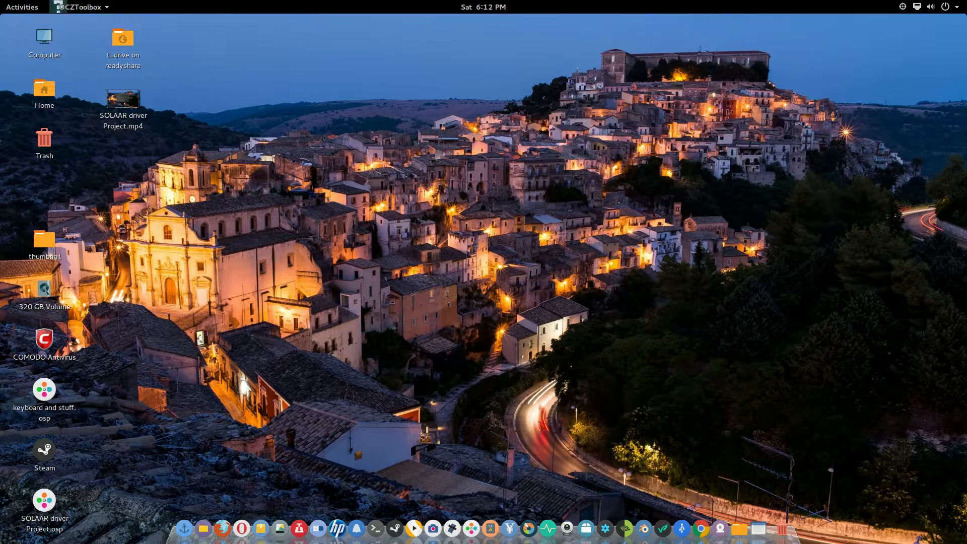
Centre the OCZ Toolbox window and show the drive tools page for the OCZ-VERTEX3
drag(960, 121, 612, 118)
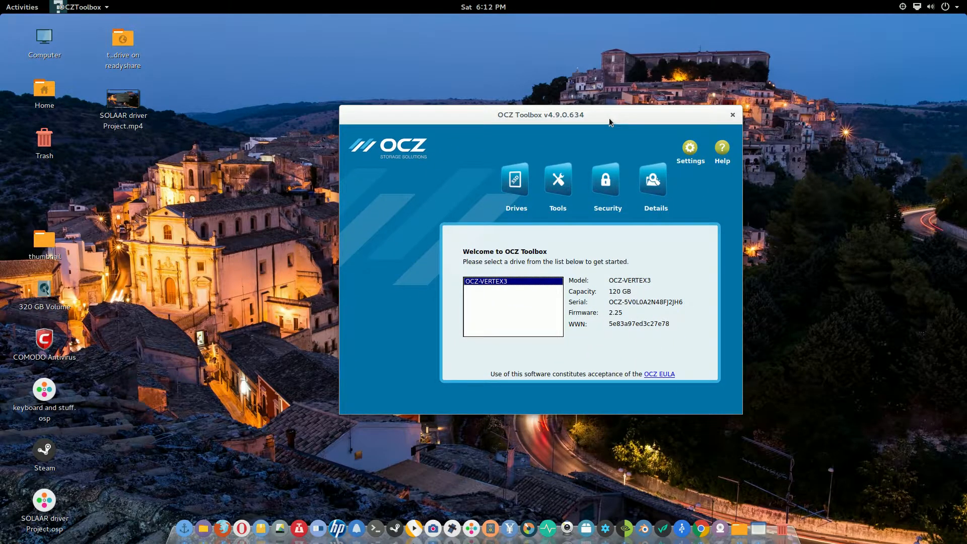
click(557, 187)
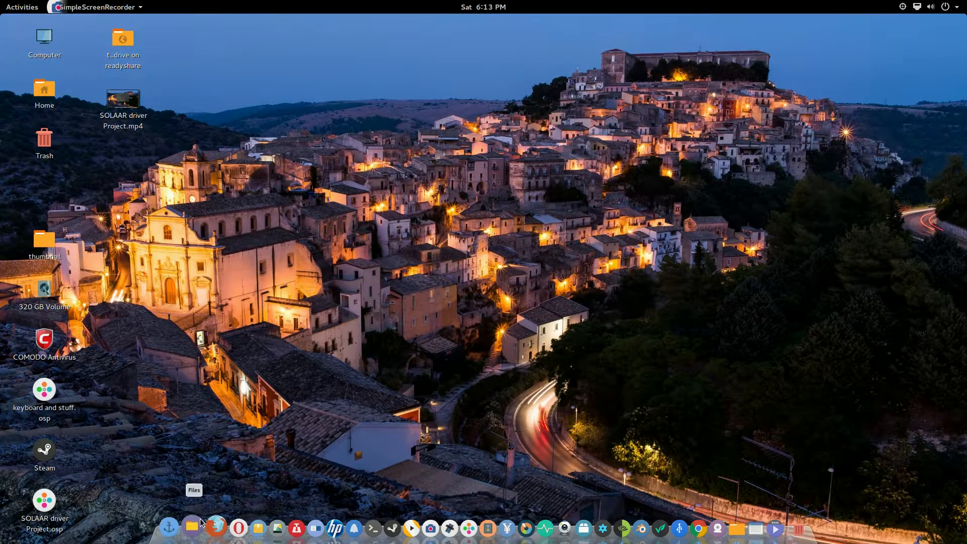
Bring up the OCZ downloads page in Firefox with Vertex 3 kept as the drive model
click(214, 523)
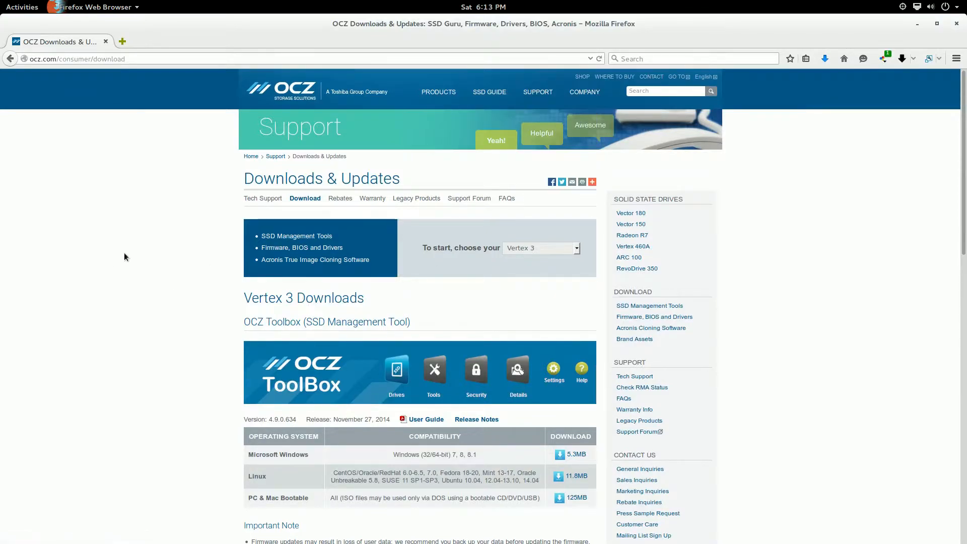
scroll(124, 253, down, 1)
scroll(125, 253, down, 2)
scroll(124, 252, down, 1)
scroll(124, 252, up, 2)
scroll(124, 253, up, 2)
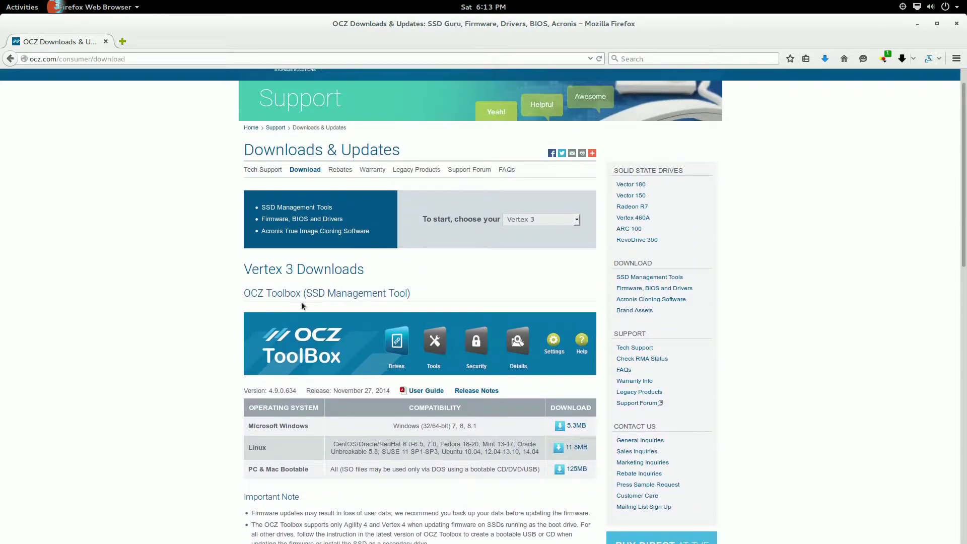
click(577, 220)
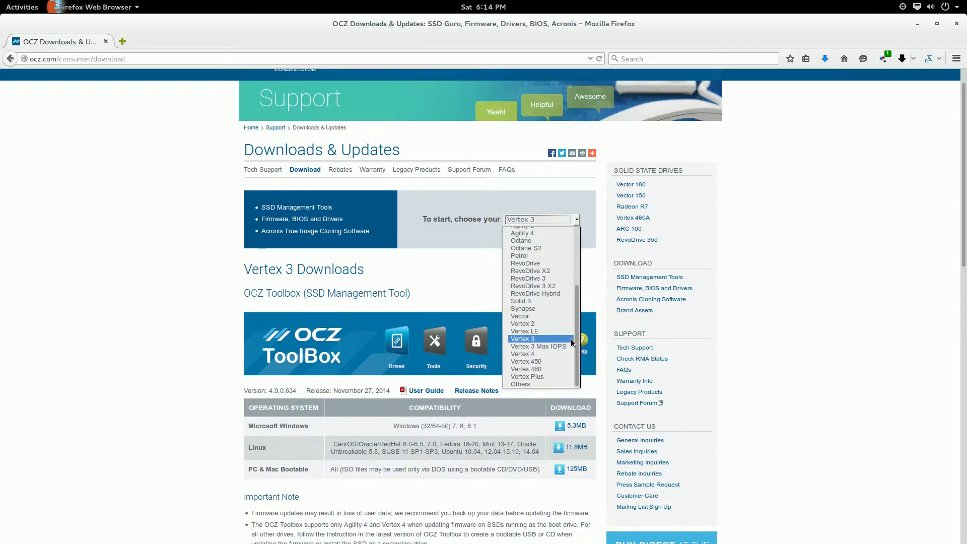
click(571, 339)
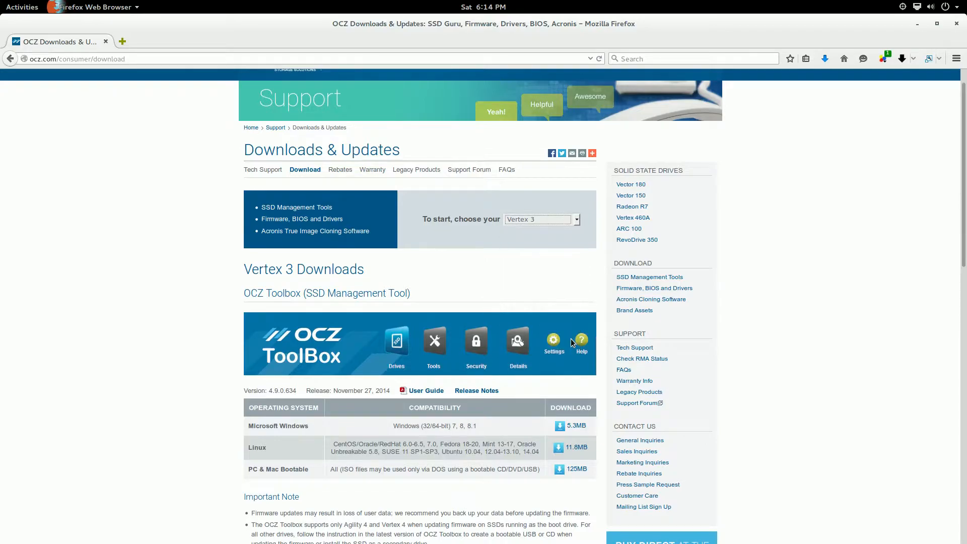
scroll(155, 344, down, 4)
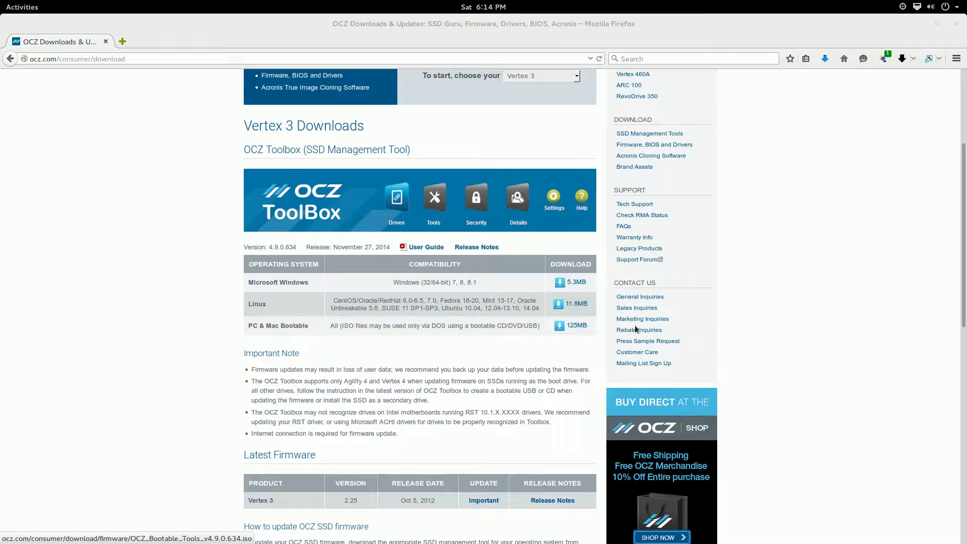
scroll(203, 322, up, 3)
scroll(203, 321, down, 5)
scroll(173, 311, up, 5)
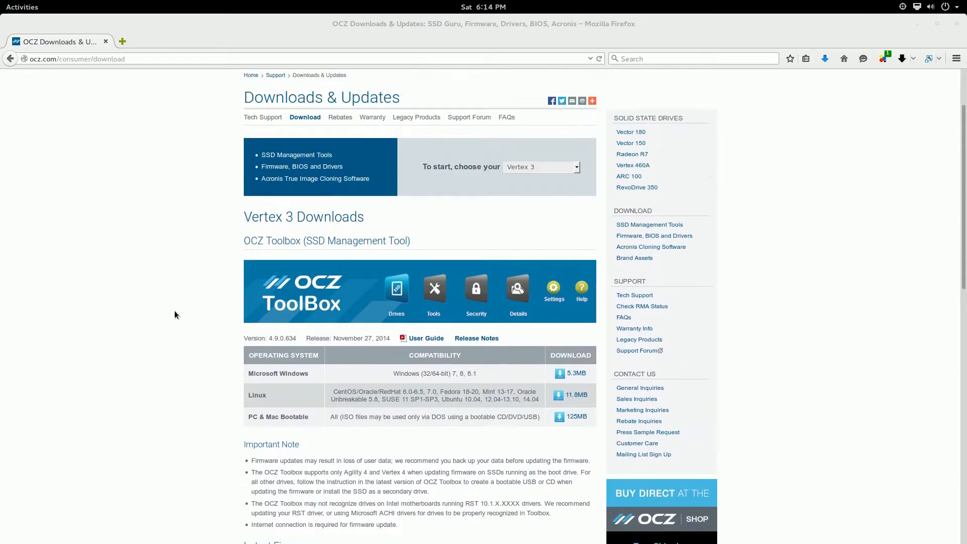
scroll(174, 310, up, 2)
scroll(174, 311, down, 4)
scroll(175, 311, up, 2)
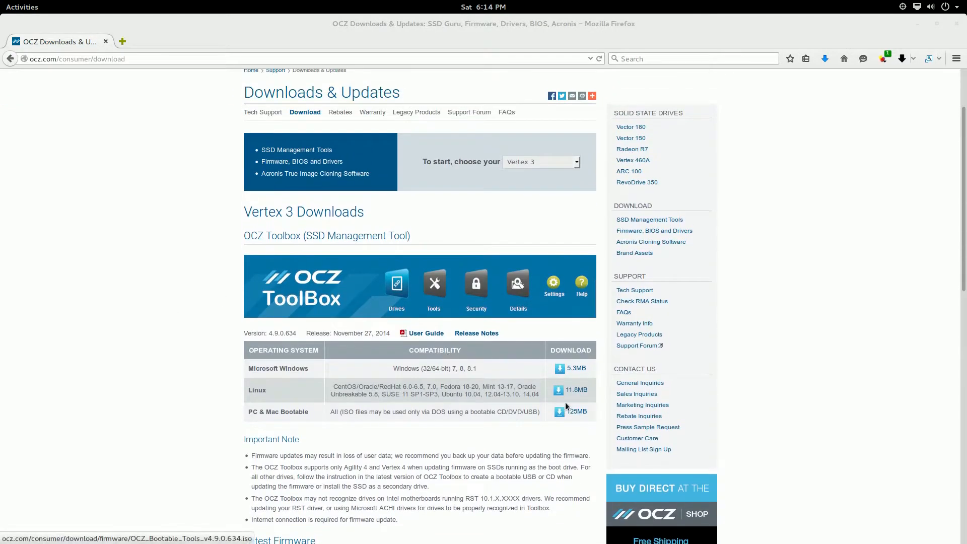
Download the Linux 11.8MB OCZ Toolbox and minimize the browser
click(561, 392)
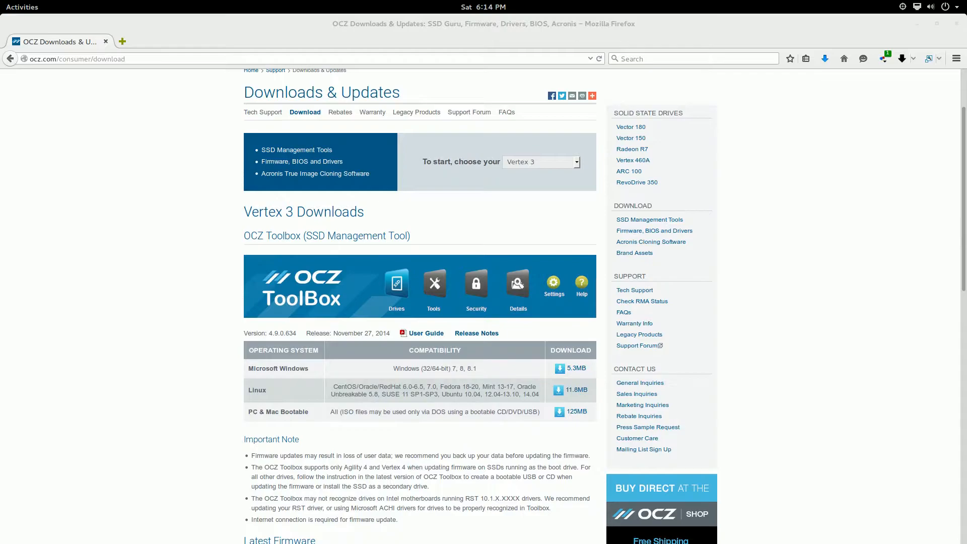
click(925, 29)
Restore the Home folder window with nothing selected and park it off the right screen edge
key(alt+Tab)
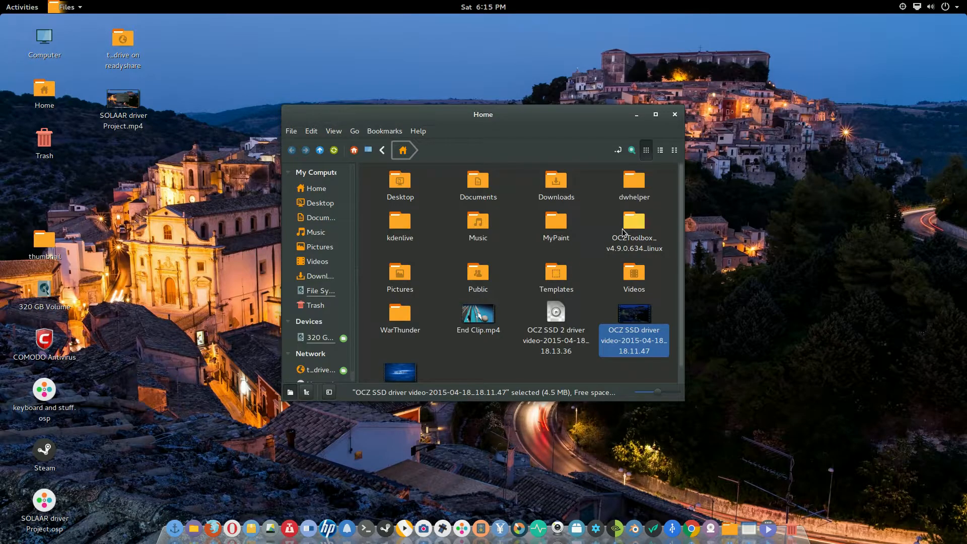
click(597, 209)
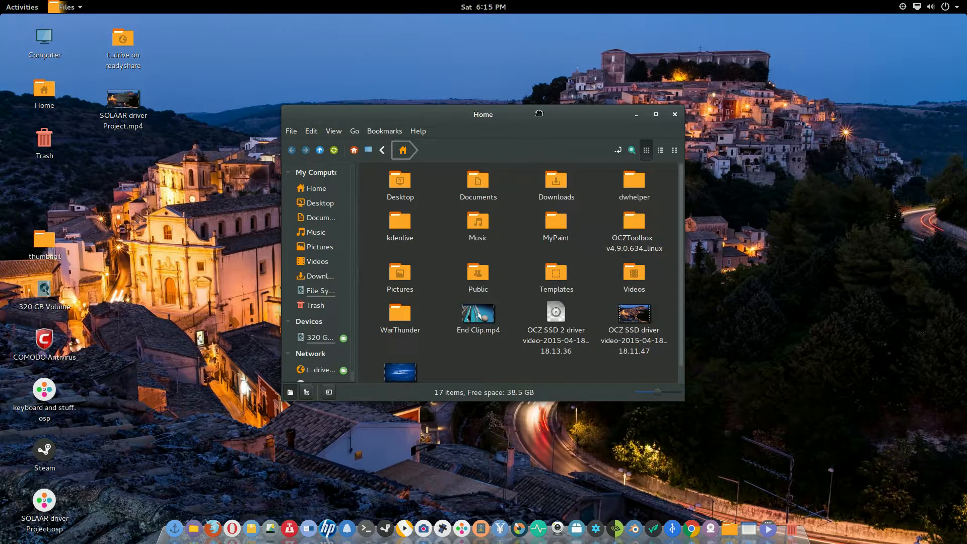
drag(540, 122, 966, 174)
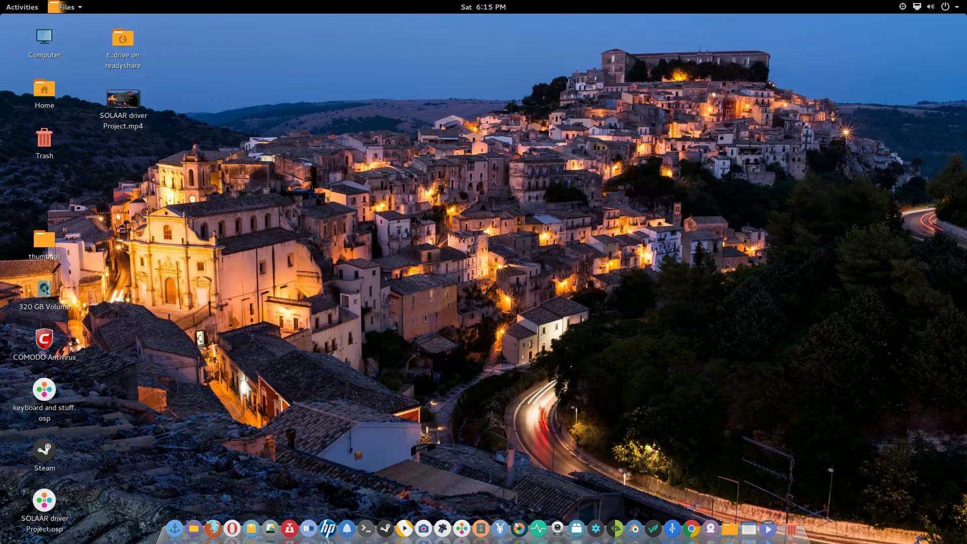
key(alt+Tab)
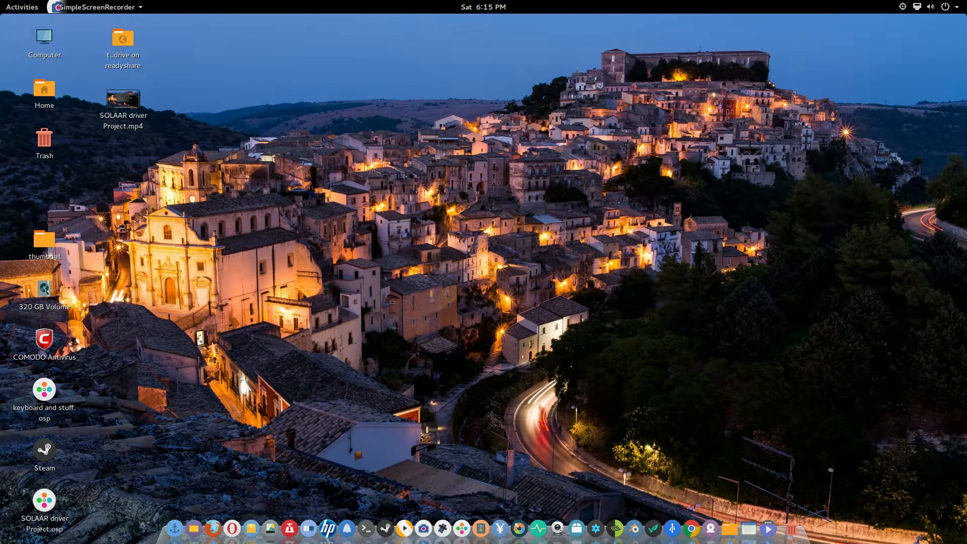
key(alt+Tab)
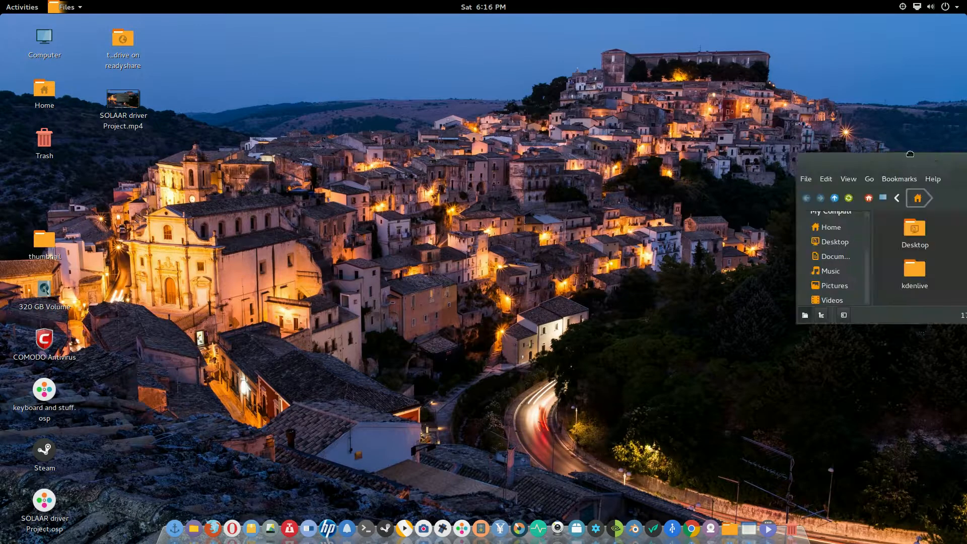
Centre the Nemo window and briefly show the OCZToolbox folder's context options
drag(911, 155, 392, 151)
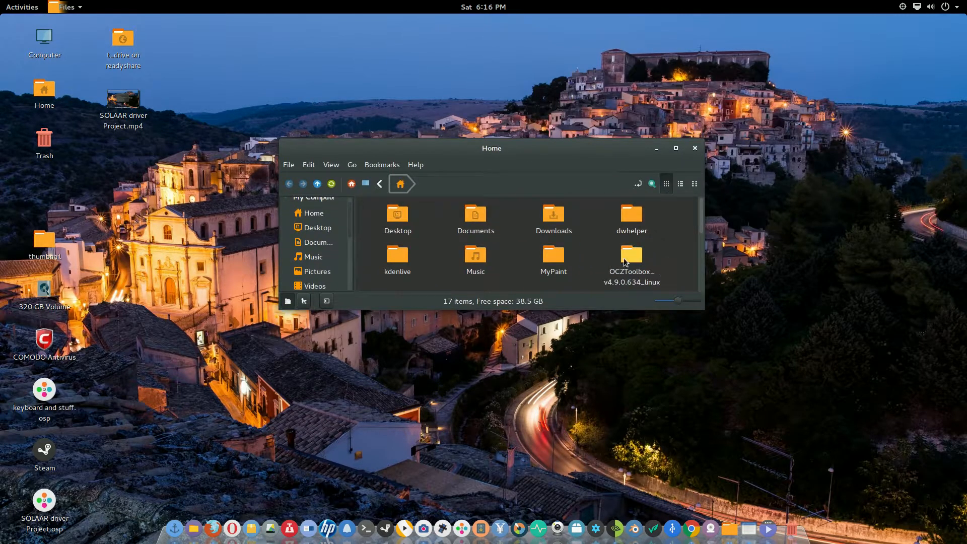
right_click(625, 261)
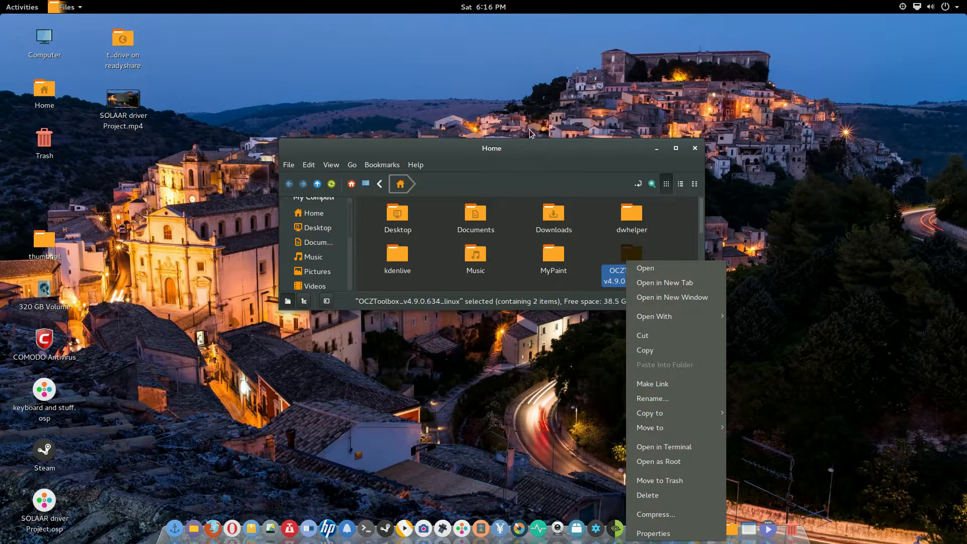
click(565, 184)
Move Nemo higher and show the OCZToolbox folder's options again before dismissing them
drag(543, 160, 519, 55)
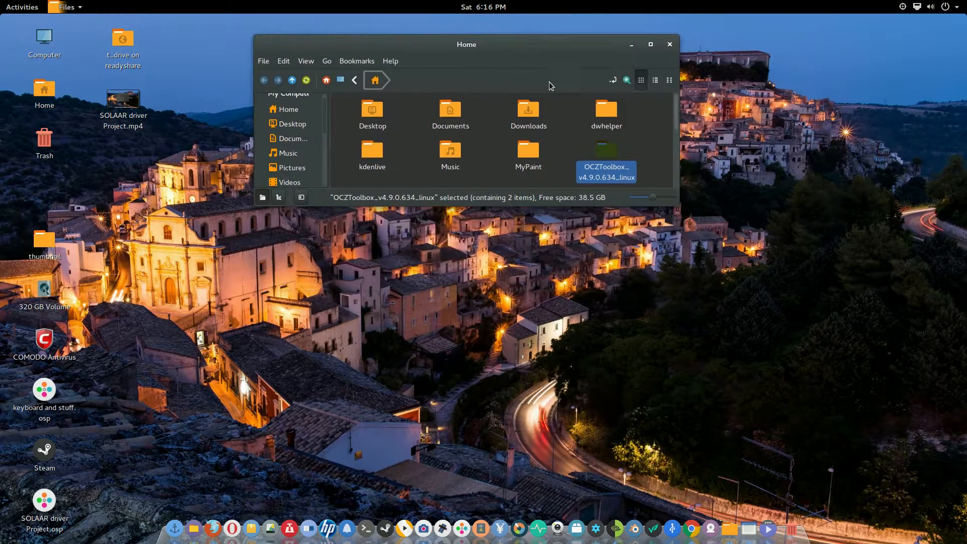
right_click(609, 154)
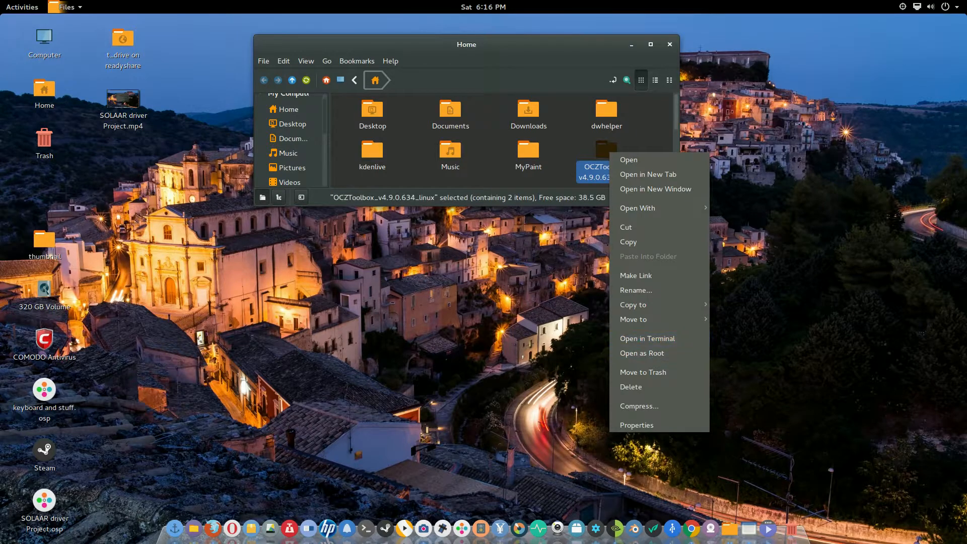
key(Escape)
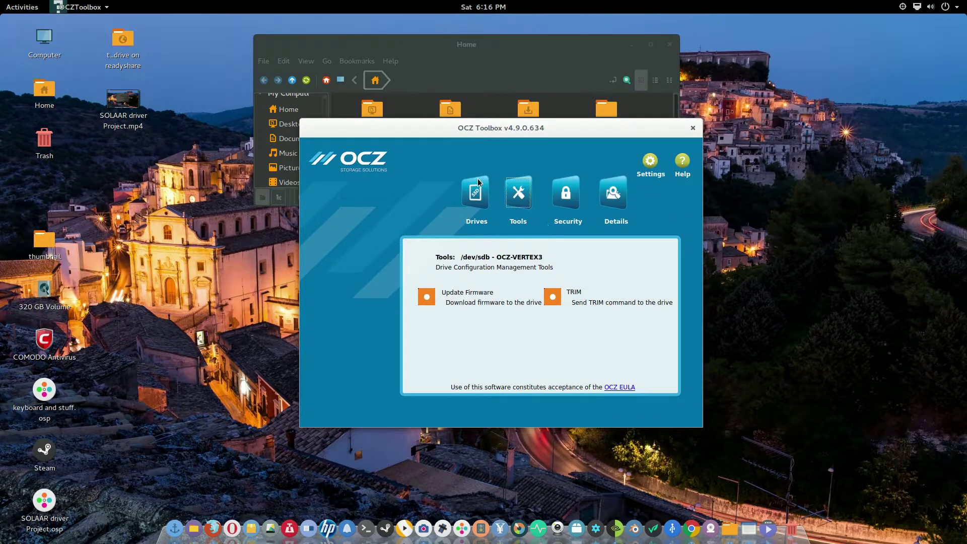
Return OCZ Toolbox to the drive list page and shift its window down and right
click(475, 194)
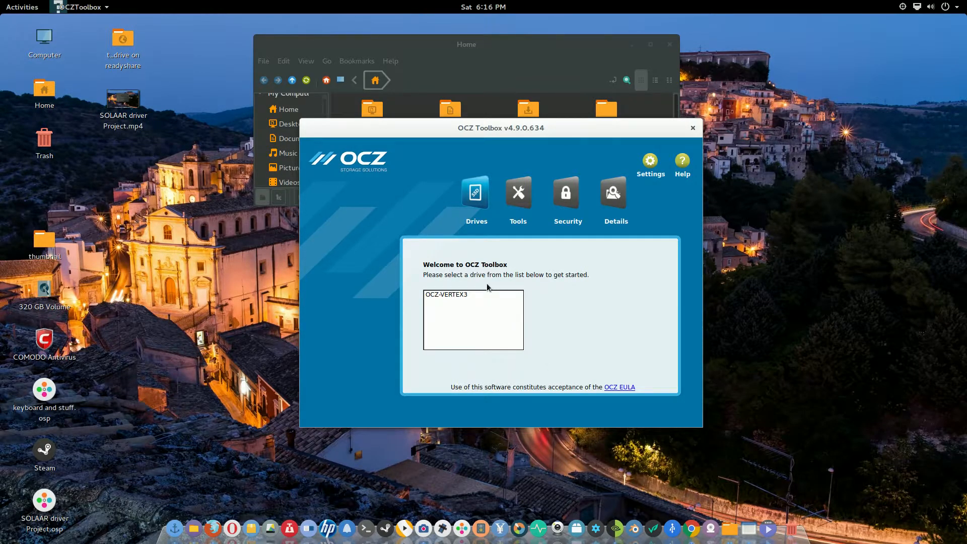
mouse_move(551, 129)
mouse_down()
mouse_move(528, 161)
mouse_move(545, 152)
mouse_up()
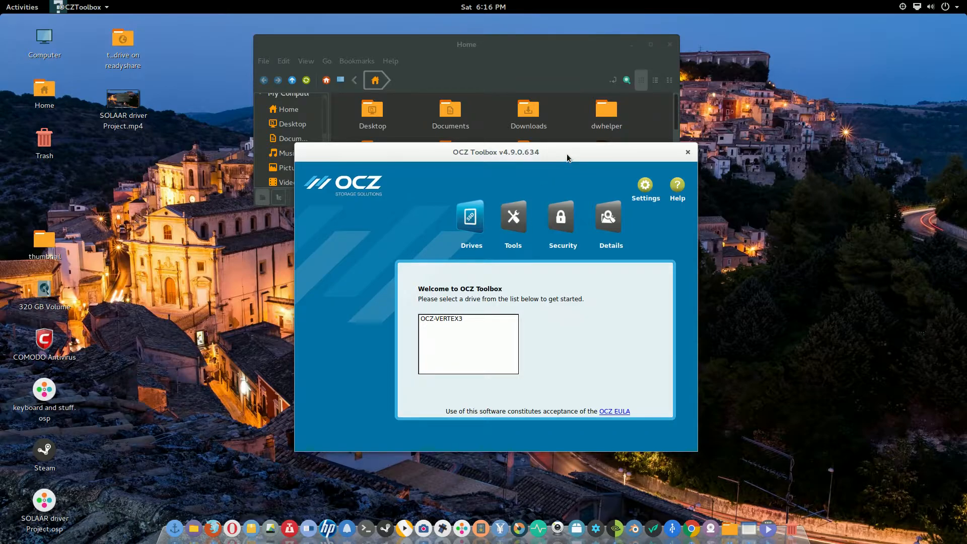
drag(542, 149, 600, 197)
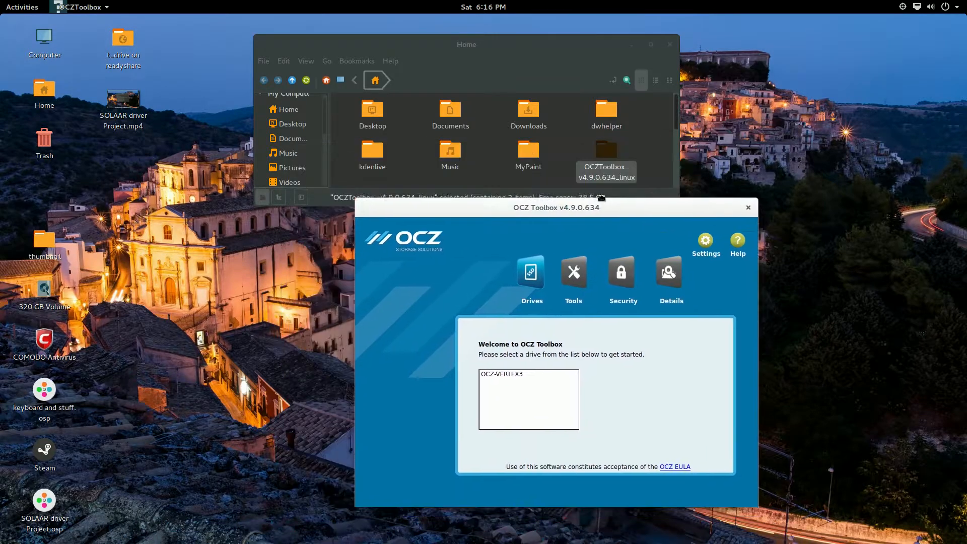
Raise Nemo and show the OCZToolbox folder's options without running anything
click(605, 153)
right_click(605, 153)
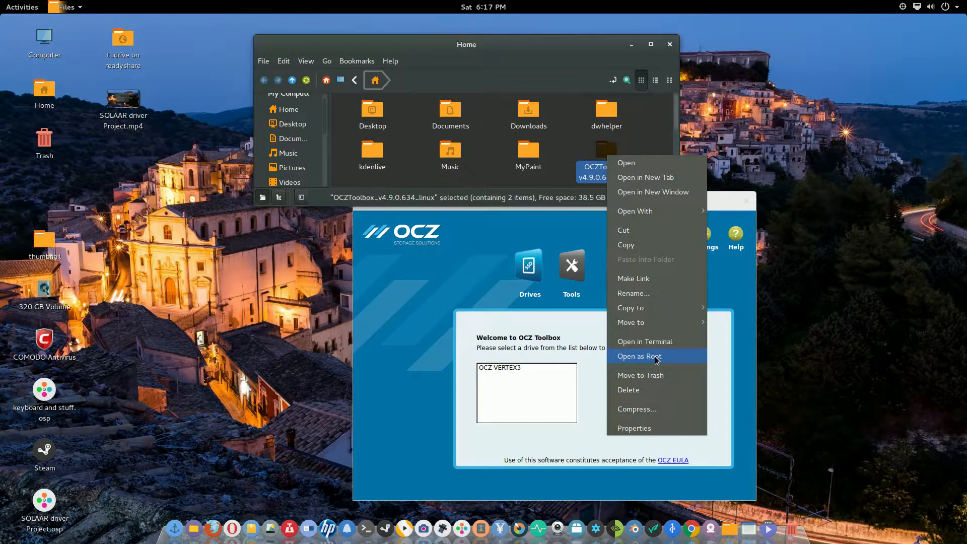
click(470, 57)
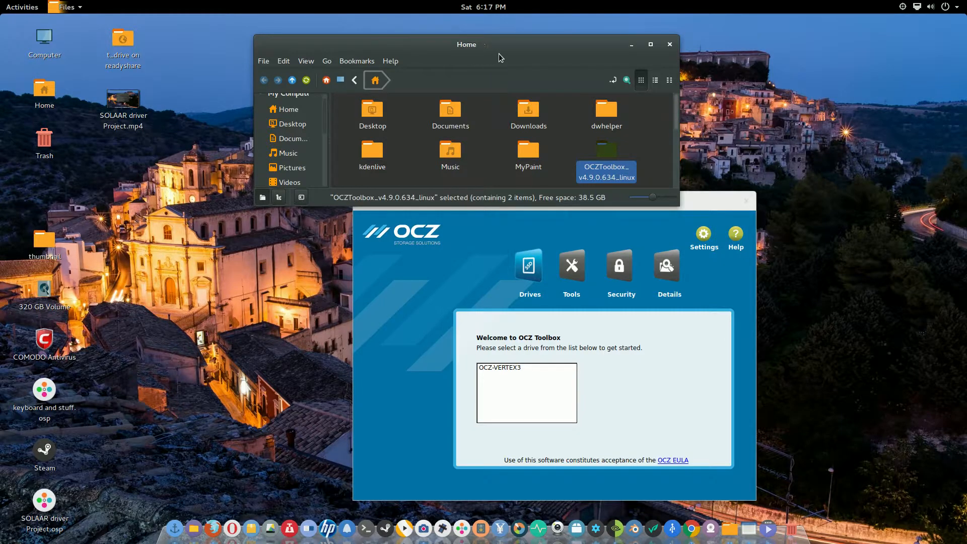
Raise OCZ Toolbox, pick OCZ-VERTEX3 from the drive list and show its configuration tools
click(704, 209)
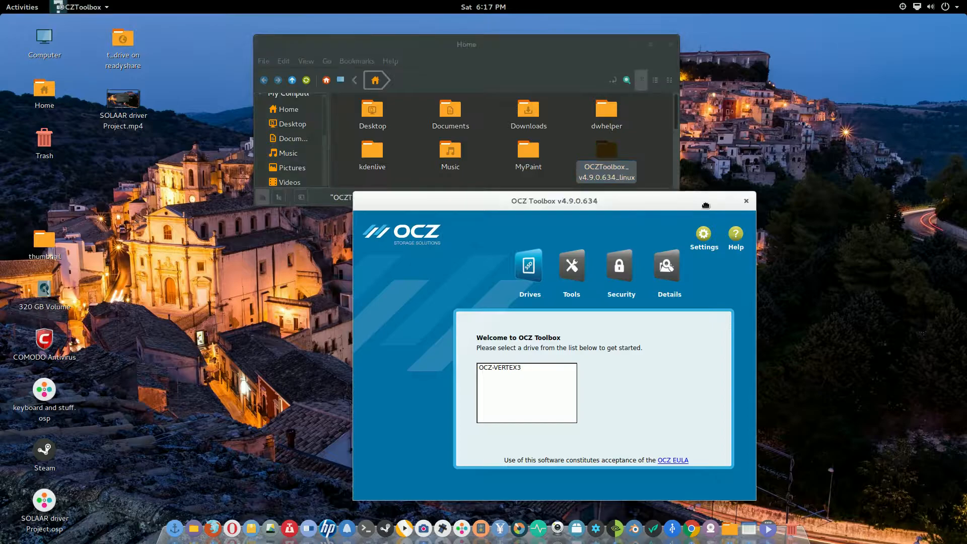
drag(703, 206, 613, 155)
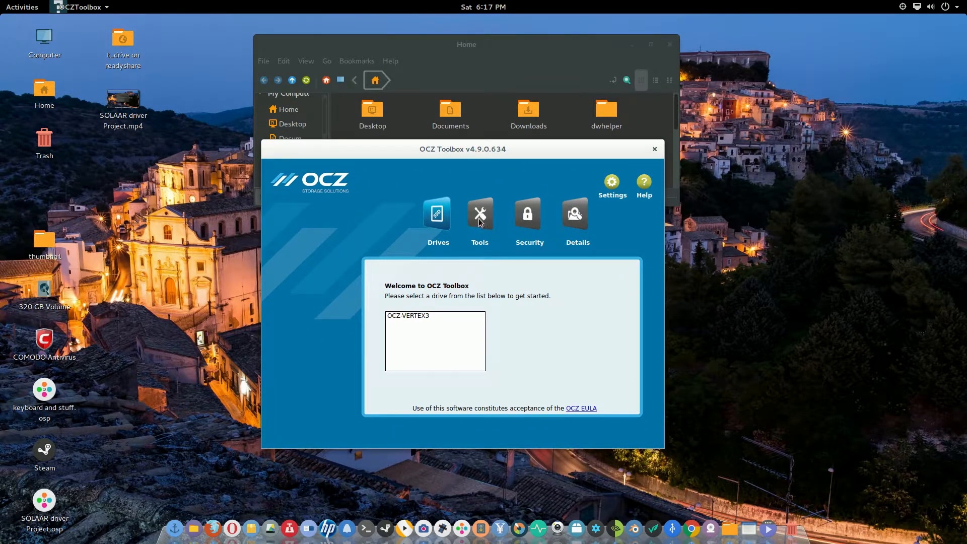
click(438, 214)
click(428, 318)
click(480, 219)
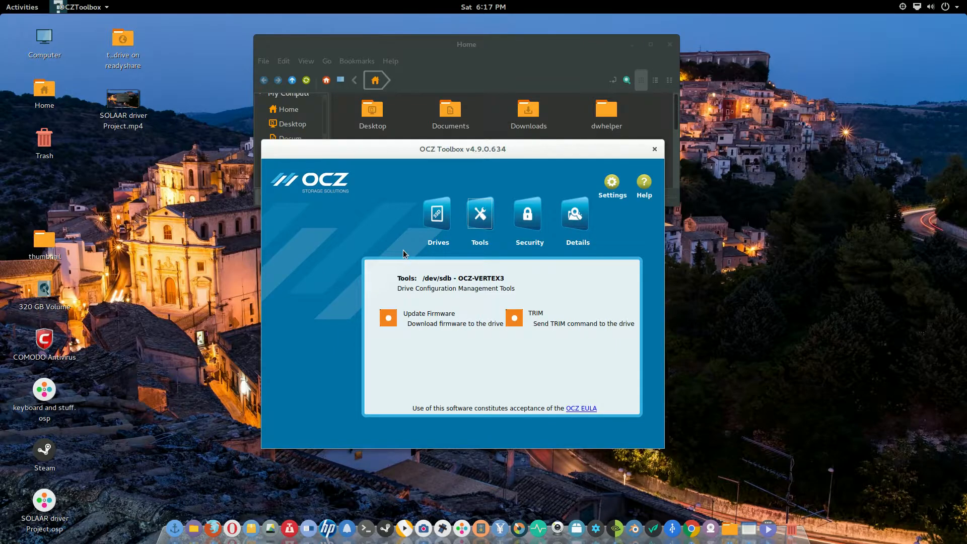
Back on the drive list, select OCZ-VERTEX3 to display its 120 GB capacity, serial, firmware 2.25 and WWN
click(436, 219)
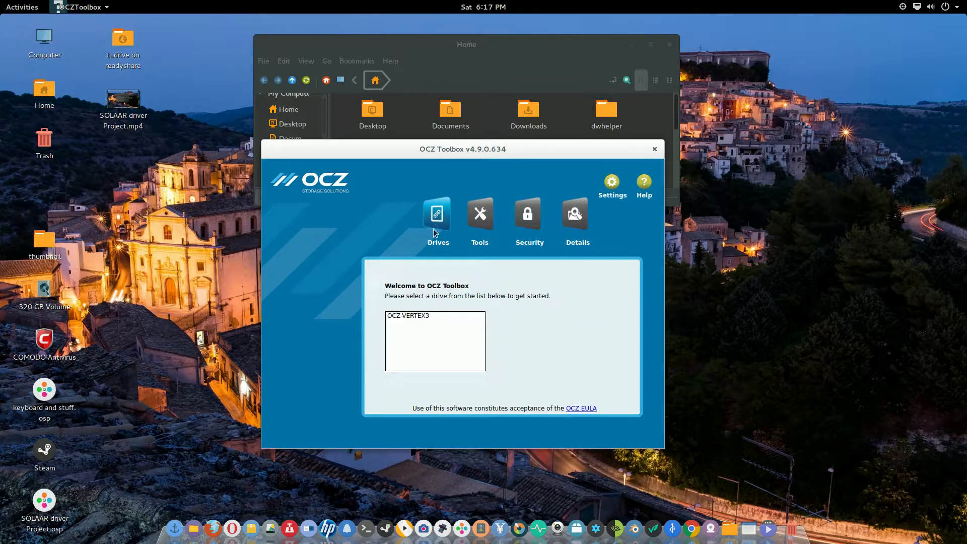
click(430, 317)
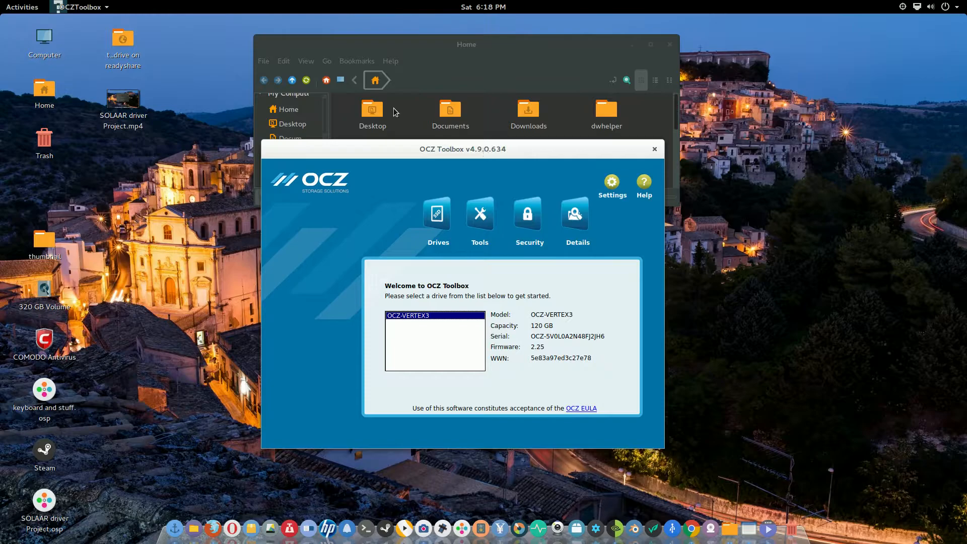
Raise the Home folder window and show its properties with total size and free space
click(397, 58)
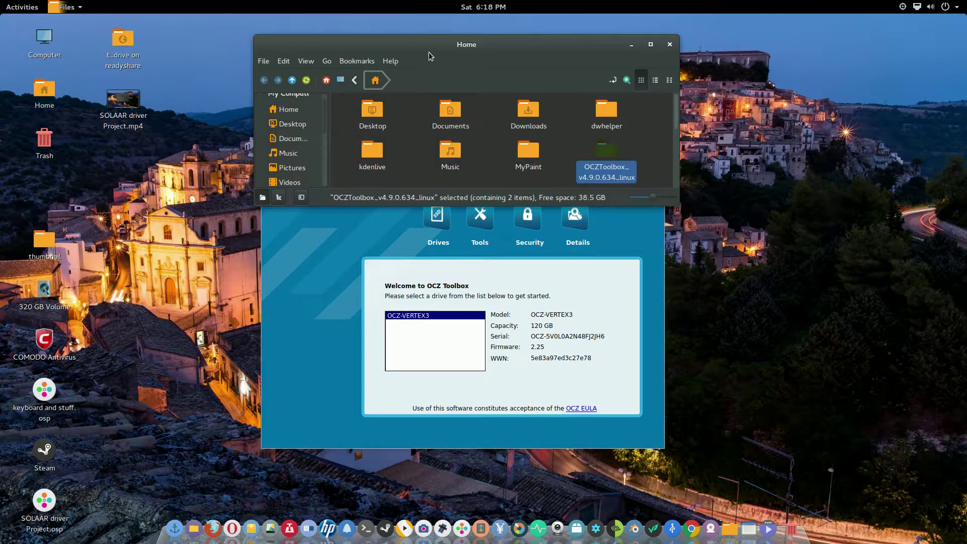
right_click(410, 139)
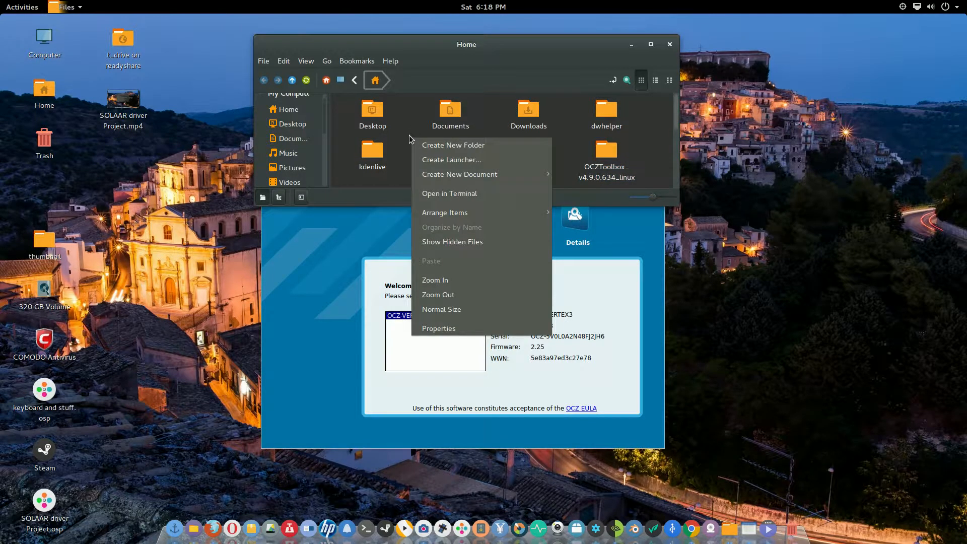
click(493, 328)
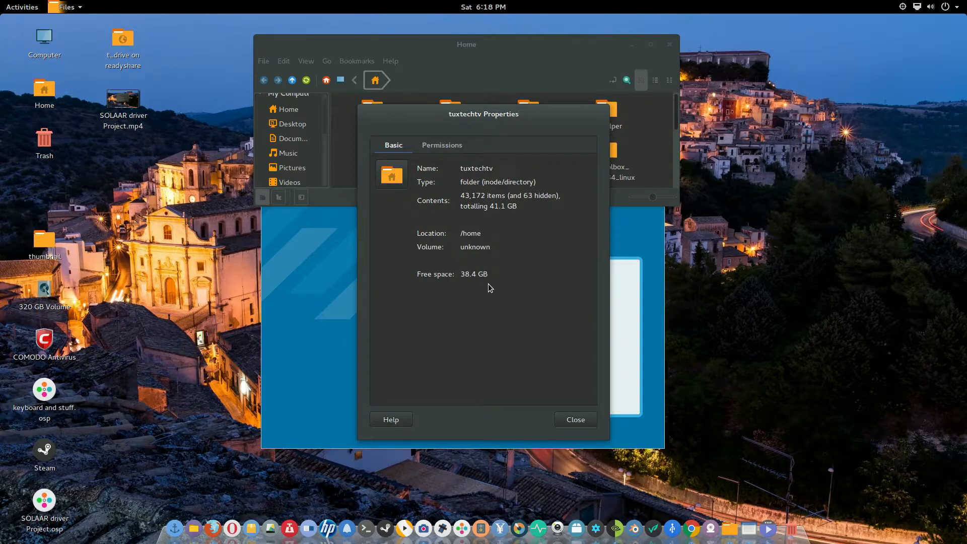
Review the folder properties and close them
click(543, 73)
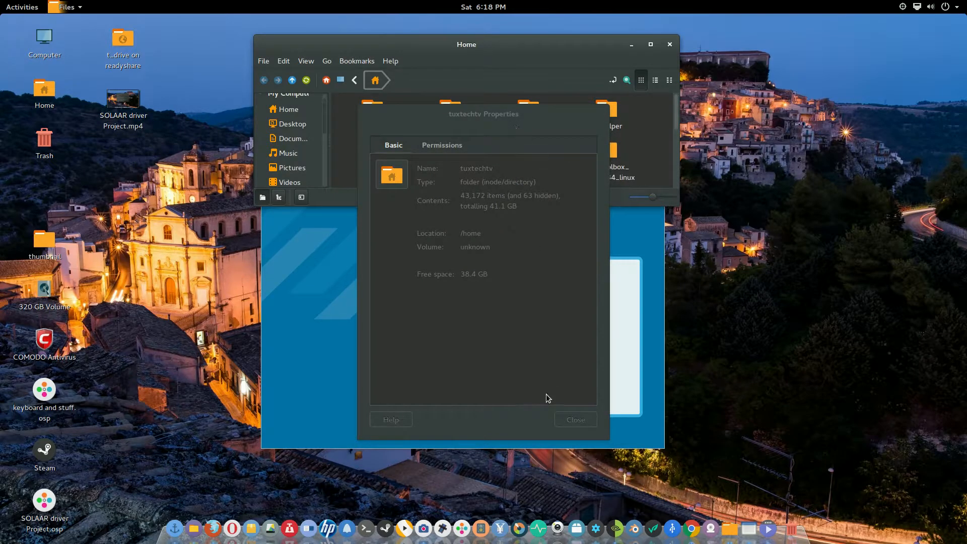
click(530, 418)
click(575, 420)
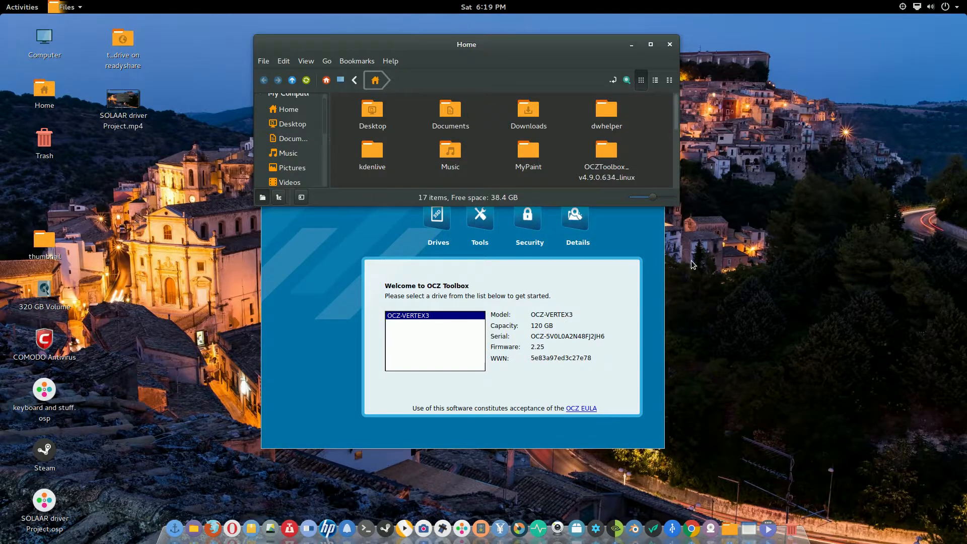
Raise OCZ Toolbox, shift it right and dismiss the Steam connection error with OK
click(315, 234)
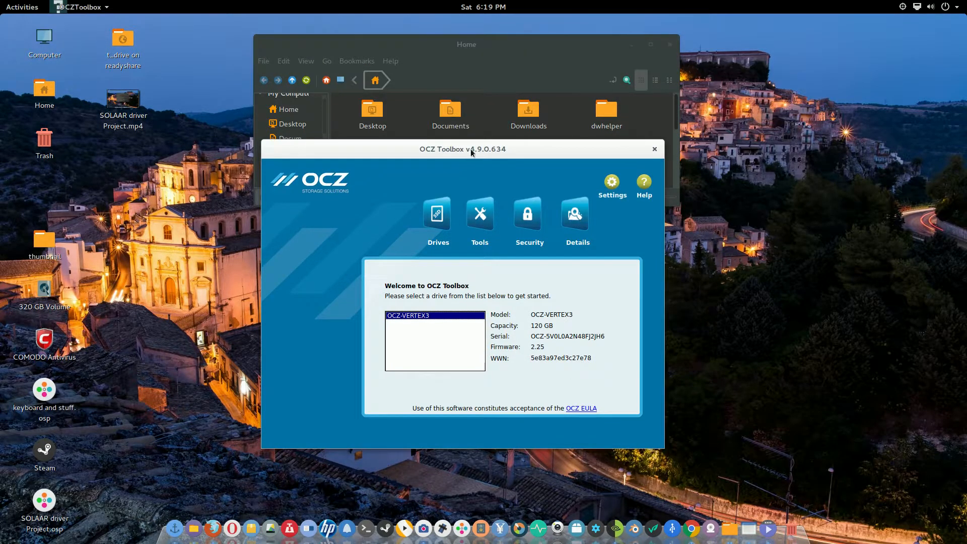
drag(470, 149, 528, 147)
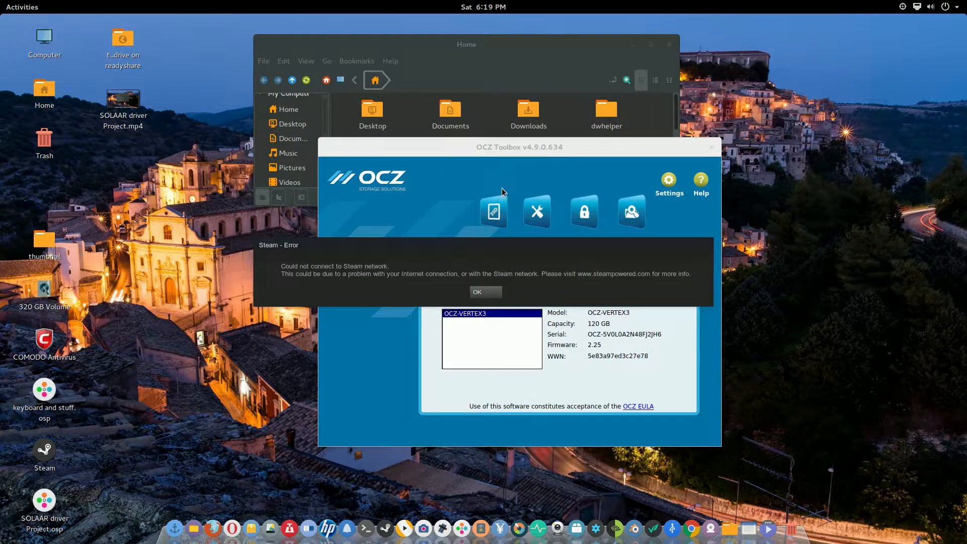
click(483, 292)
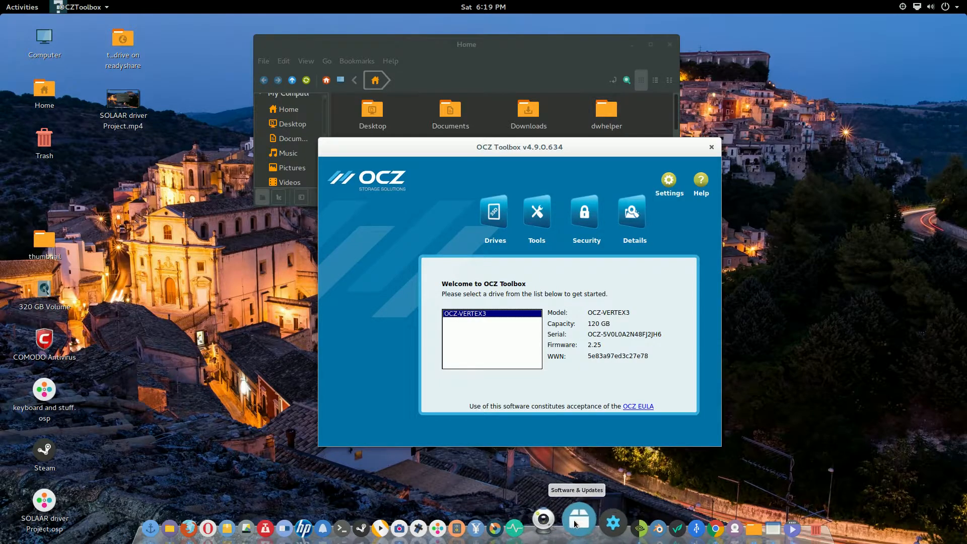
Launch Software & Updates, start the Additional Drivers search and reposition its window
click(576, 523)
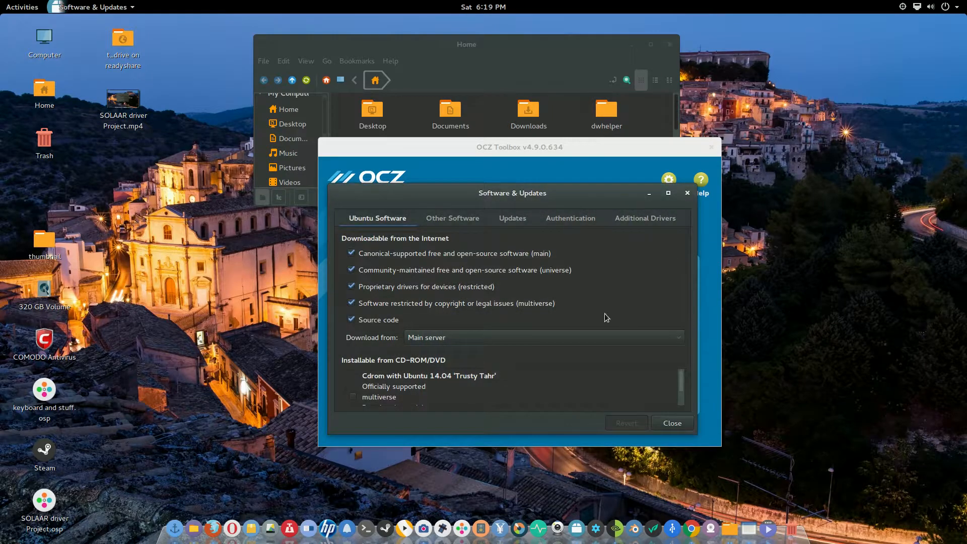
click(645, 218)
drag(568, 193, 402, 140)
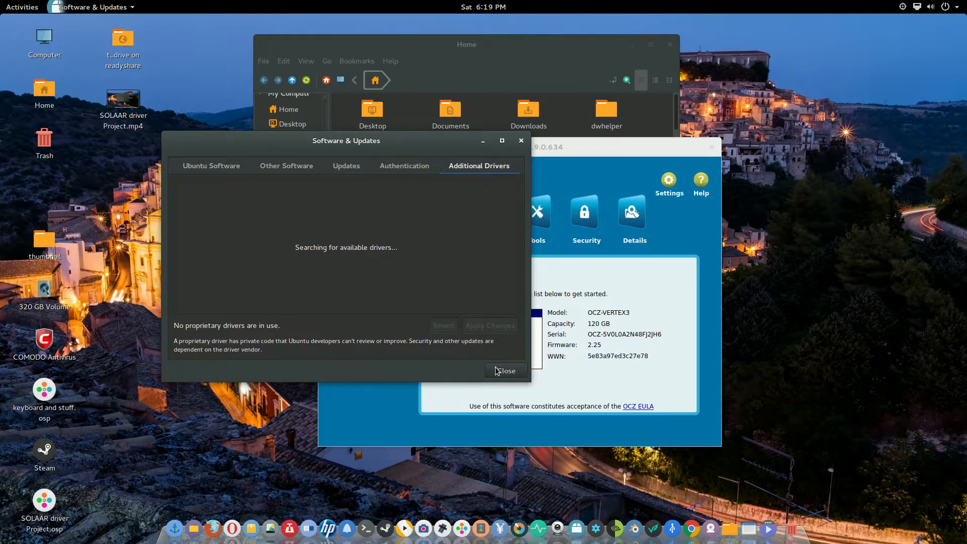
mouse_move(395, 143)
mouse_down()
mouse_move(741, 151)
mouse_move(501, 106)
mouse_up()
Close Software & Updates and force the unresponsive tool to quit
click(678, 108)
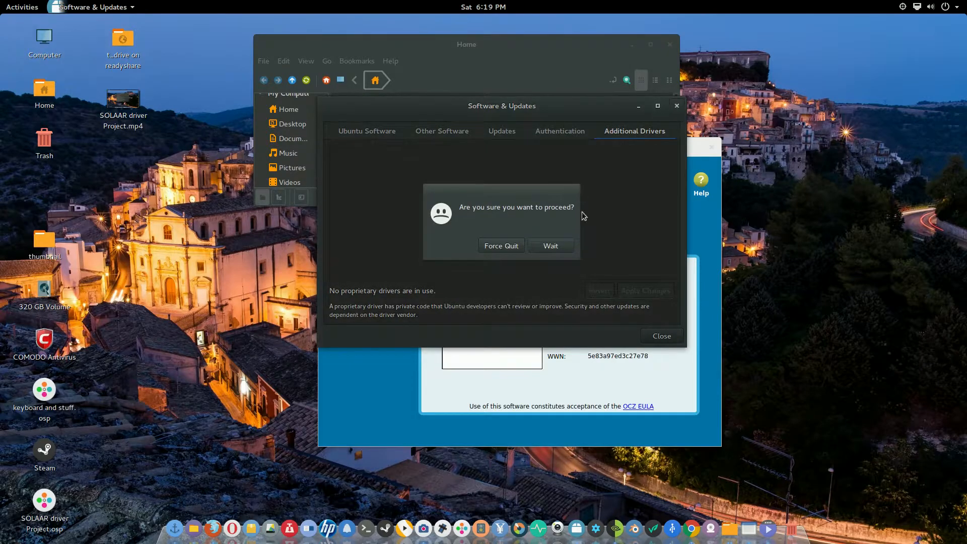
click(502, 246)
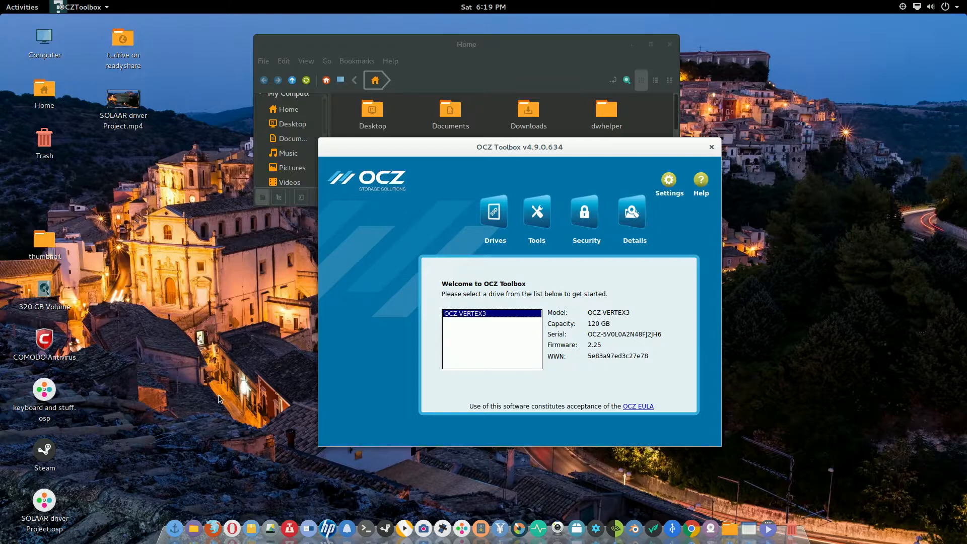
click(42, 341)
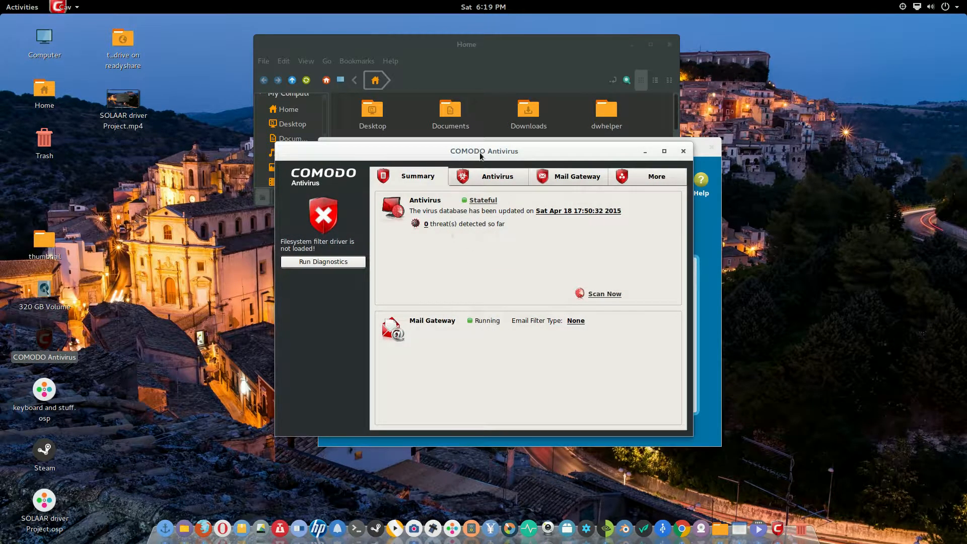
drag(480, 152, 621, 162)
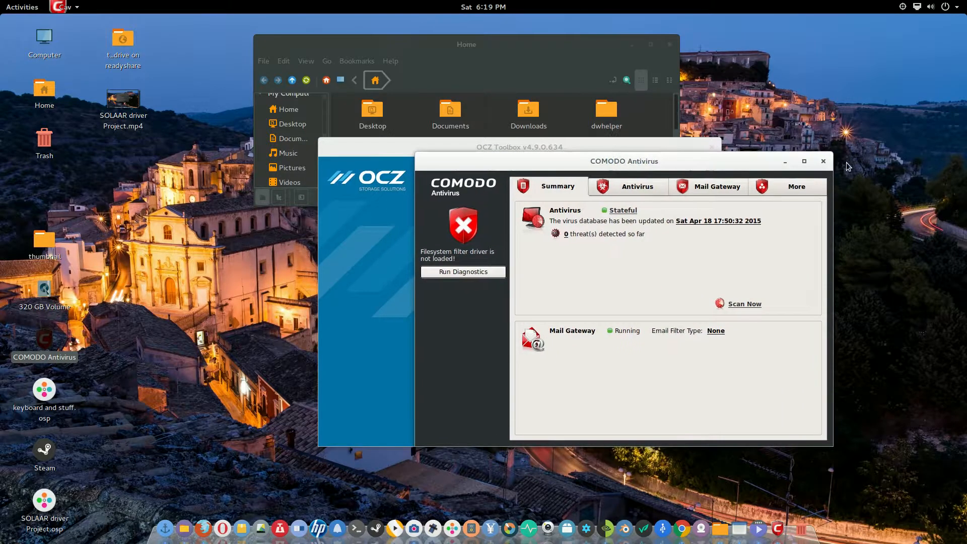
click(824, 162)
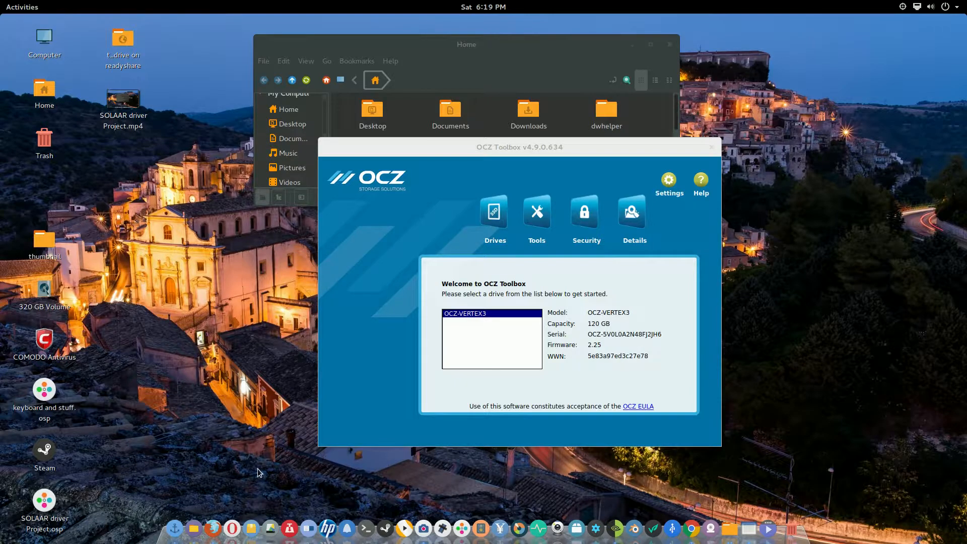
click(232, 522)
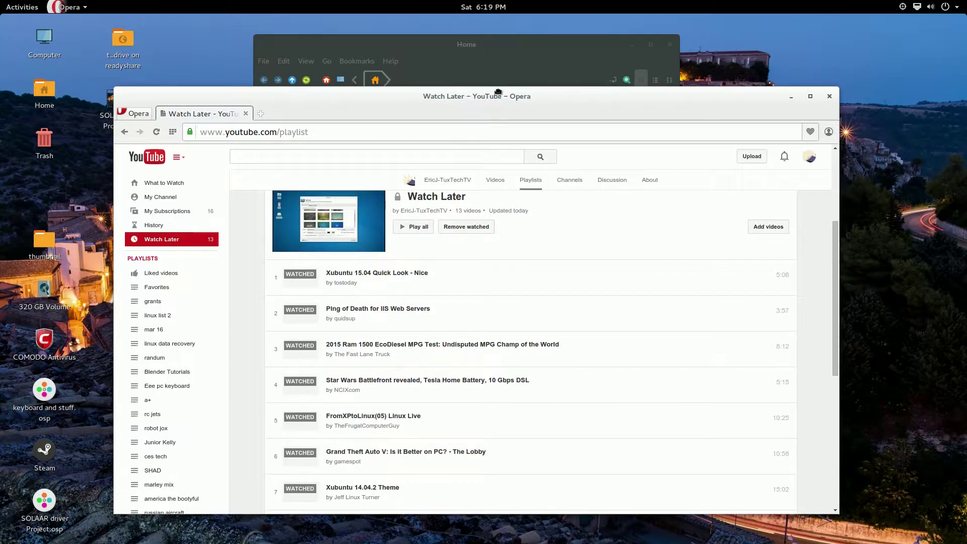
drag(472, 103, 481, 52)
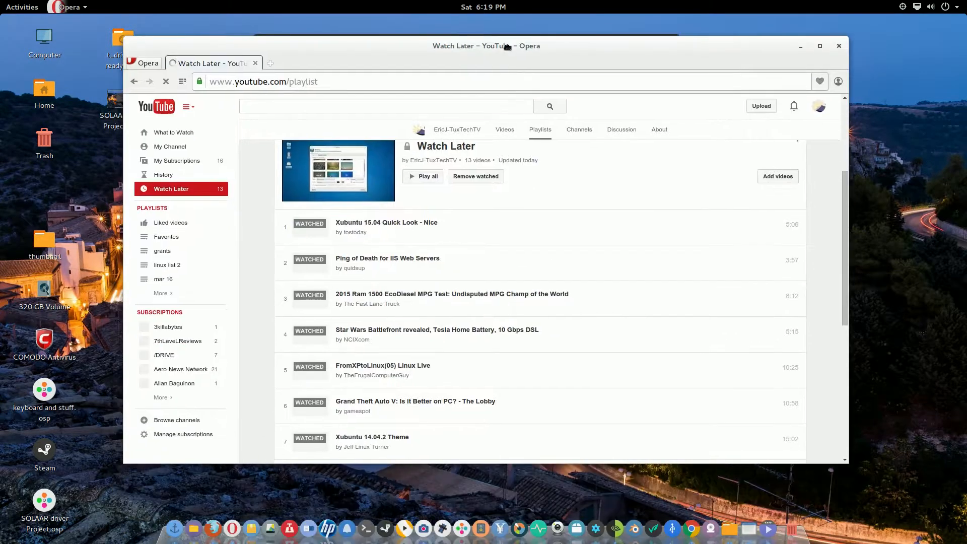
click(839, 48)
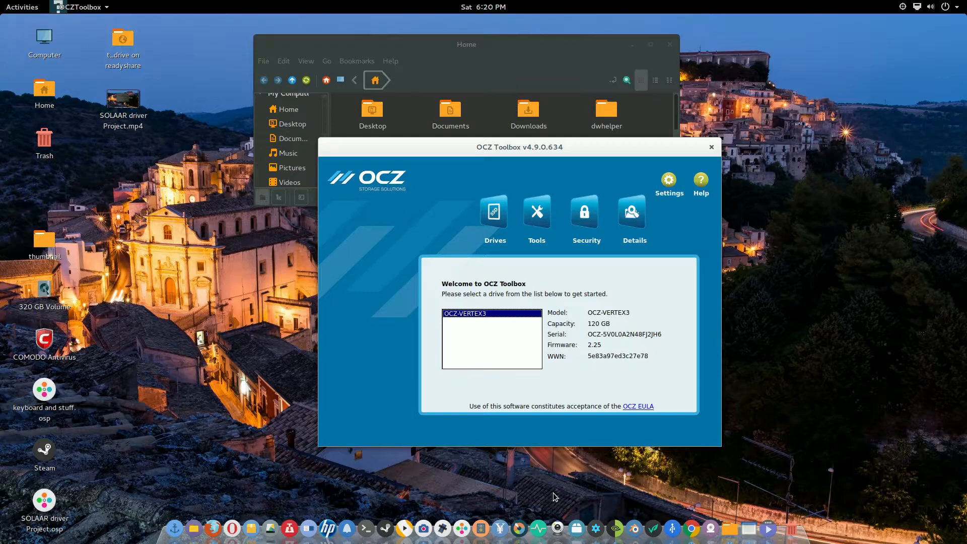
Launch System Monitor from the dock showing CPU, memory and network history graphs
click(538, 527)
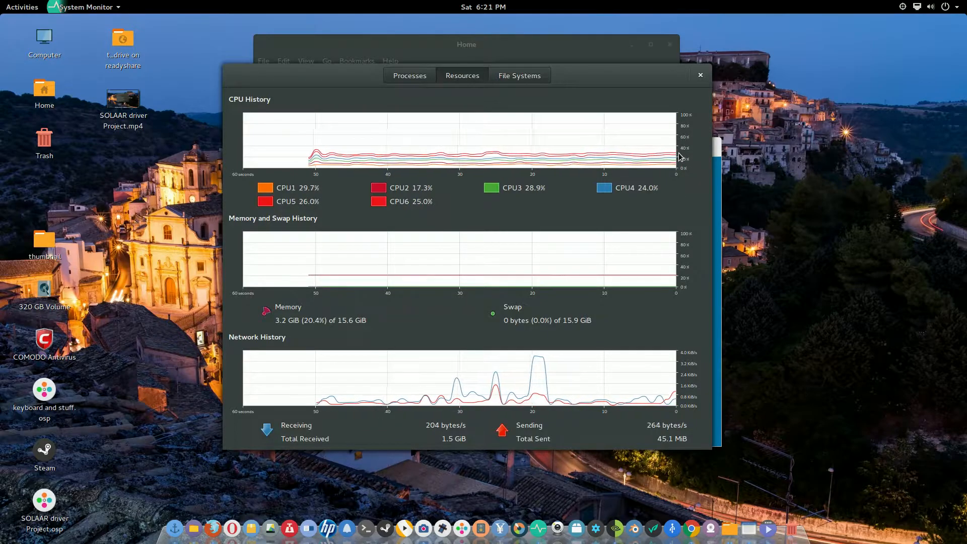
Close System Monitor, shift OCZ Toolbox aside, raise the Home folder and peek at the OCZToolbox folder's options
click(702, 78)
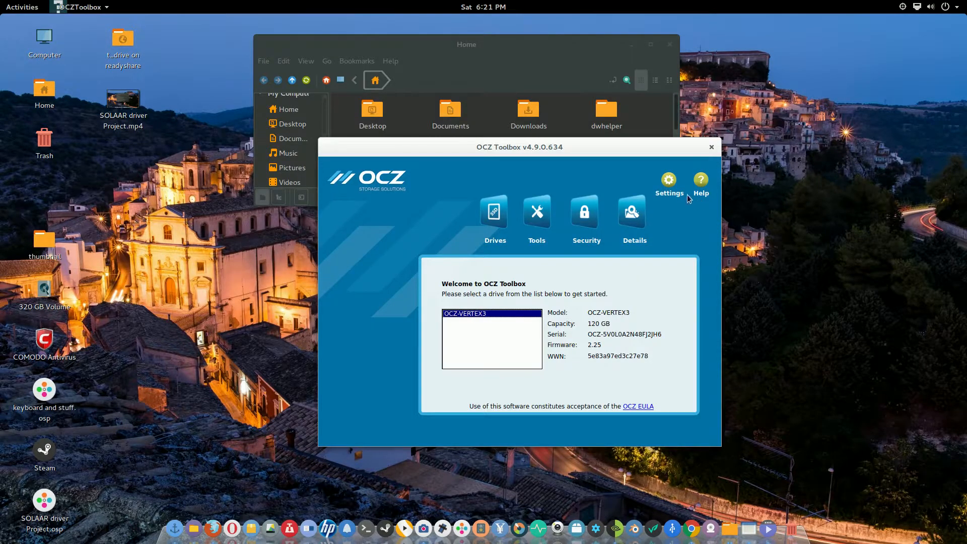
mouse_move(592, 154)
mouse_down()
mouse_move(720, 172)
mouse_move(658, 178)
mouse_up()
click(531, 70)
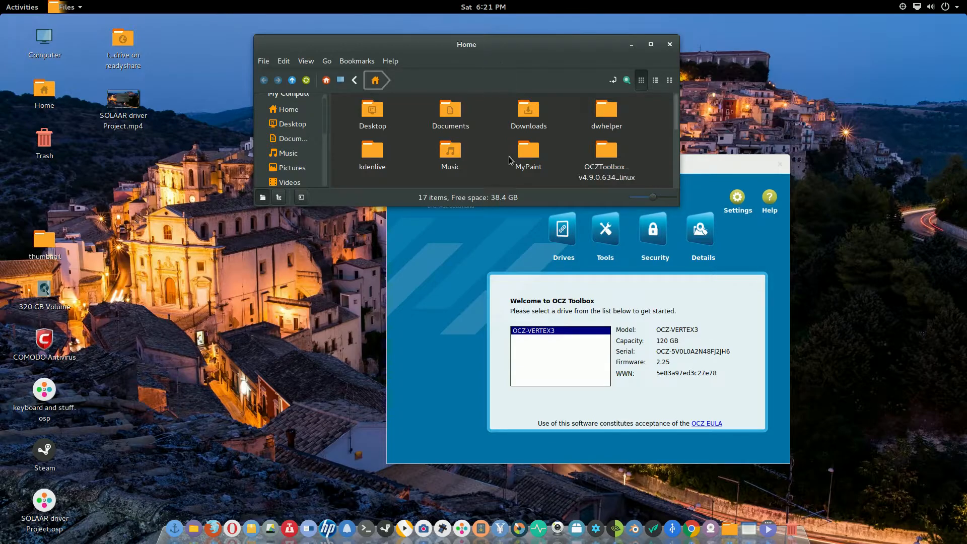
right_click(598, 151)
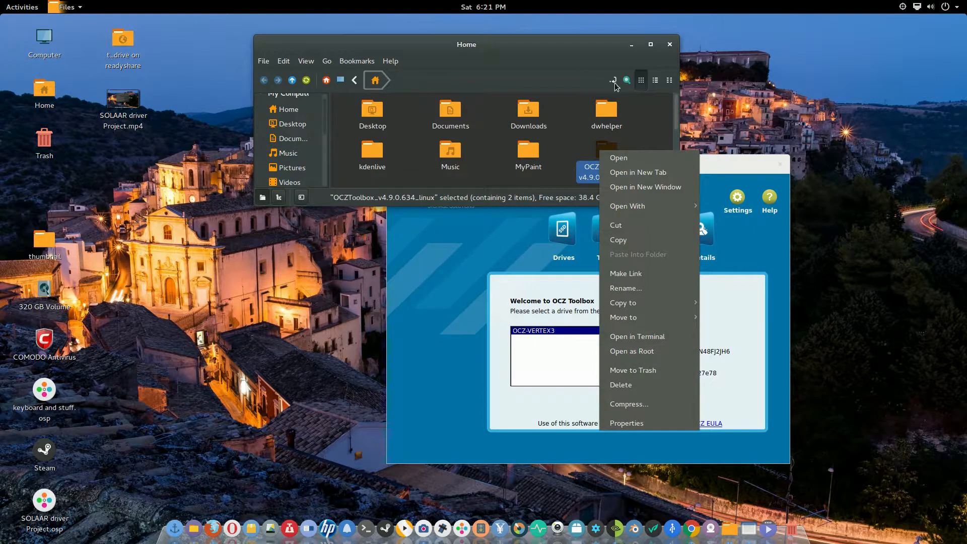
key(Escape)
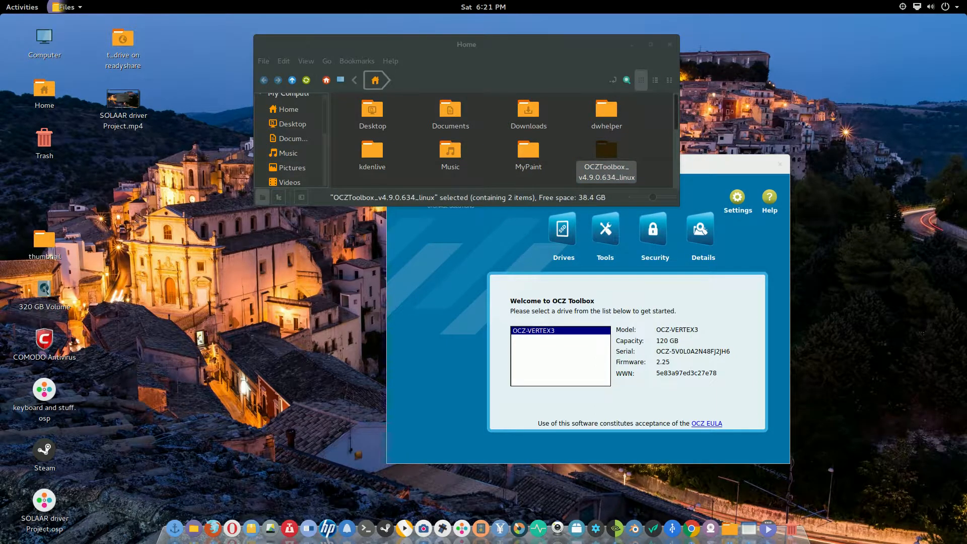
click(425, 166)
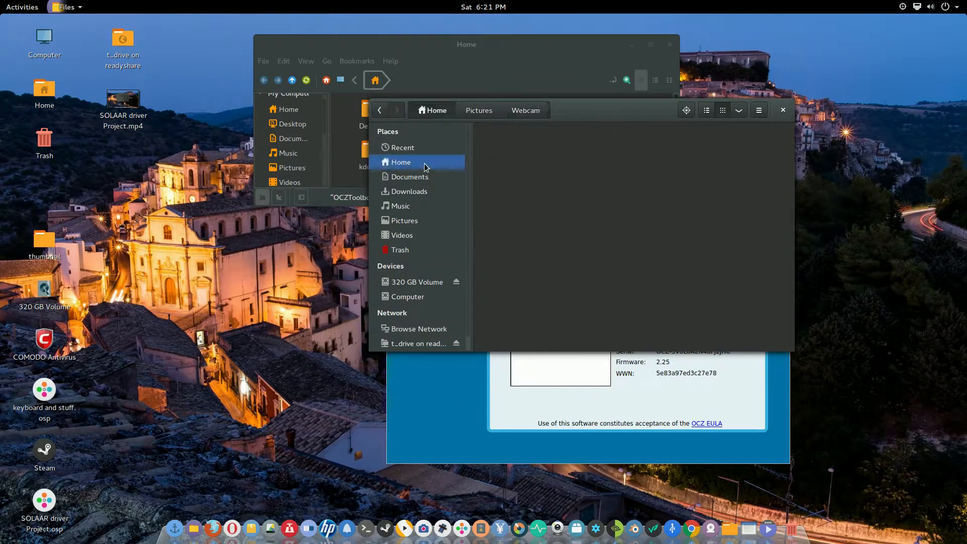
right_click(682, 227)
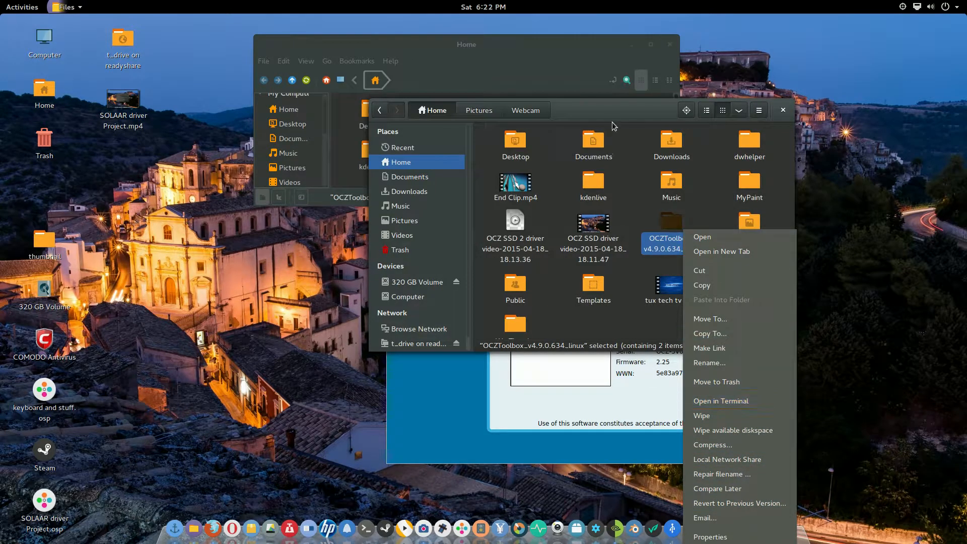
click(554, 66)
drag(580, 105, 548, 56)
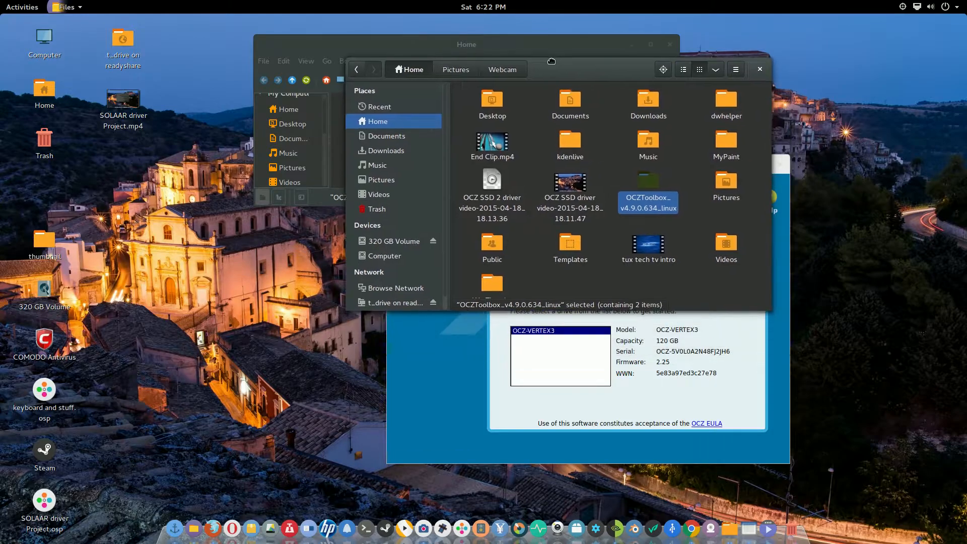
right_click(639, 183)
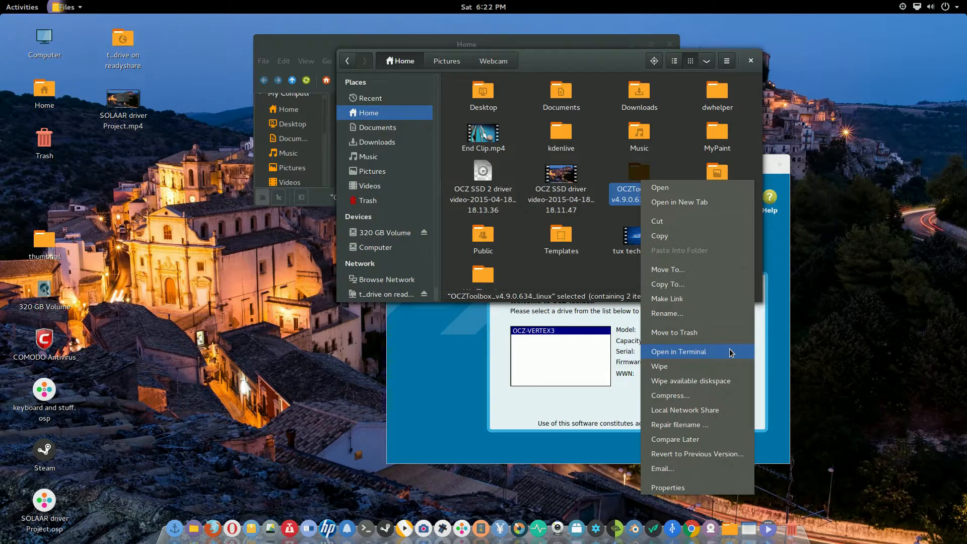
click(546, 66)
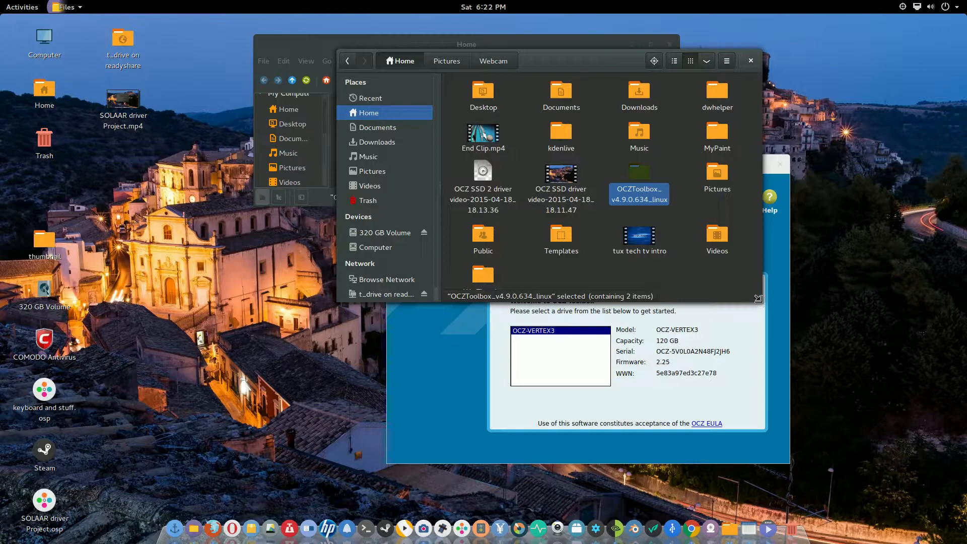
drag(758, 298, 754, 226)
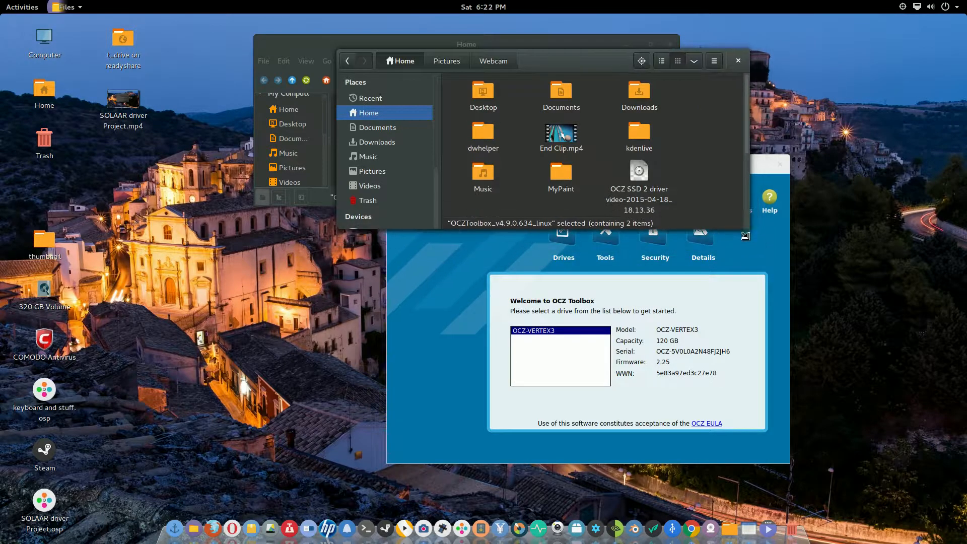
Place the Nautilus window down-right and the Nemo Home window top-left, enlarged to show all 17 items, nothing selected
drag(747, 245, 795, 305)
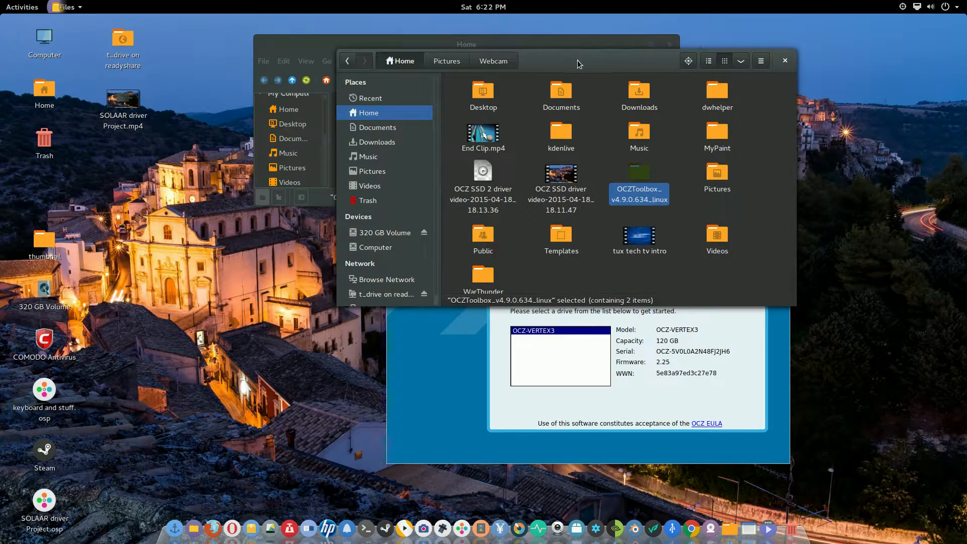
drag(579, 63, 719, 160)
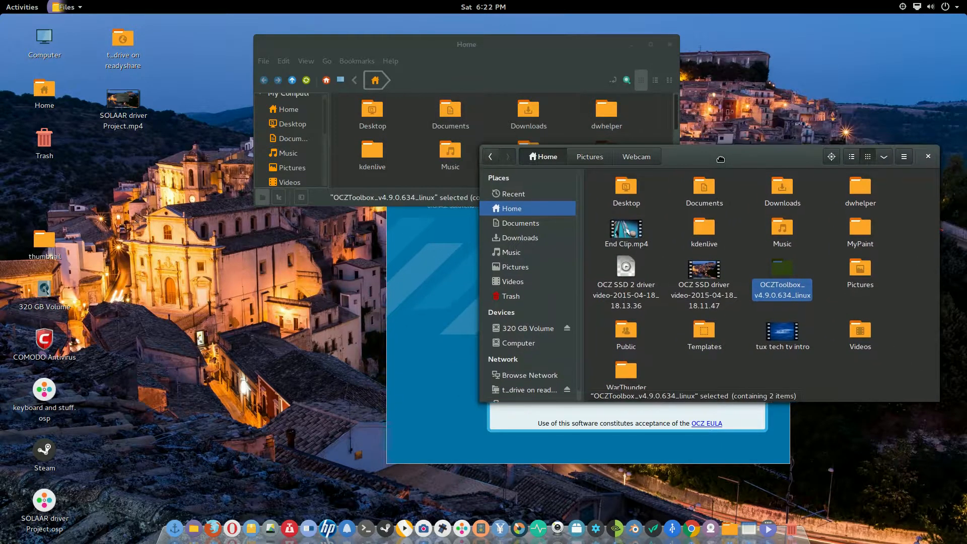
drag(495, 43, 295, 46)
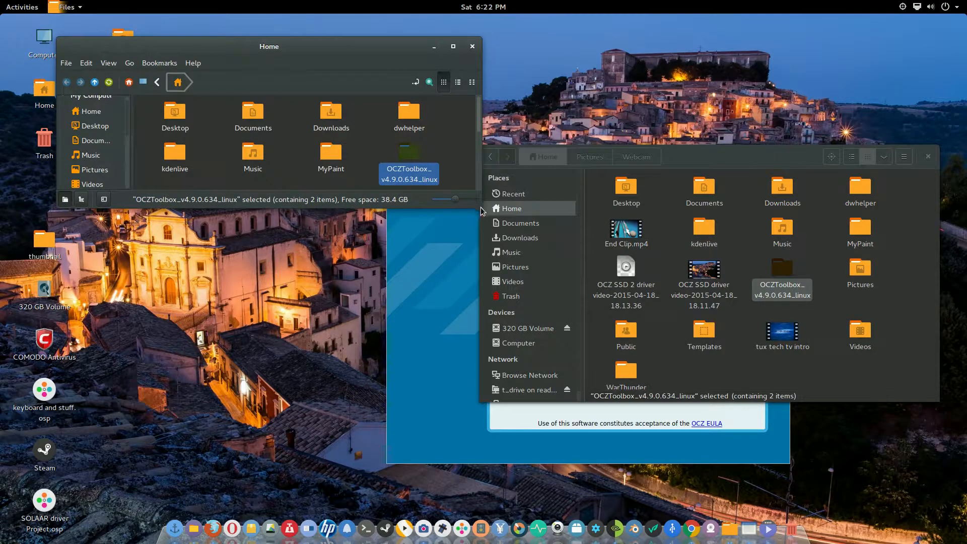
mouse_move(481, 207)
mouse_down()
mouse_move(512, 328)
mouse_move(528, 323)
mouse_up()
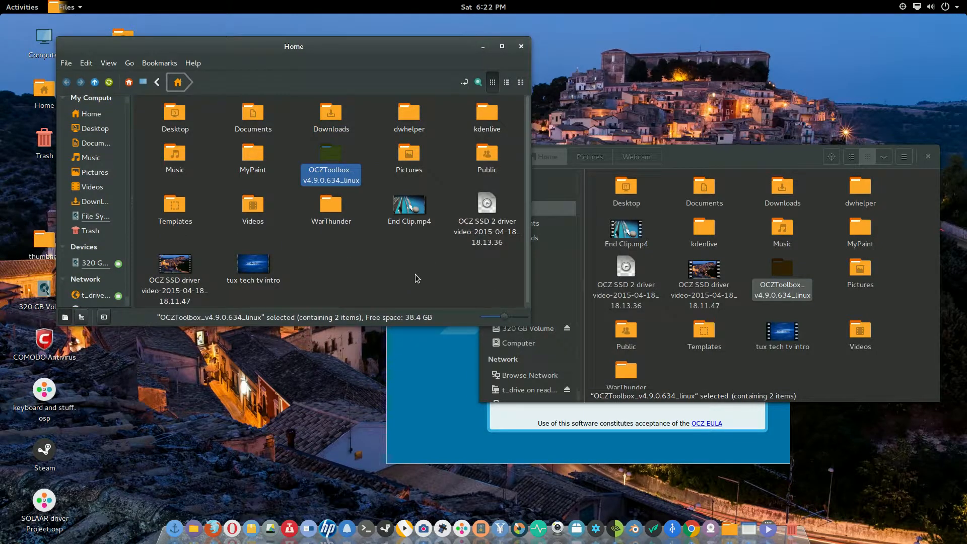
click(355, 272)
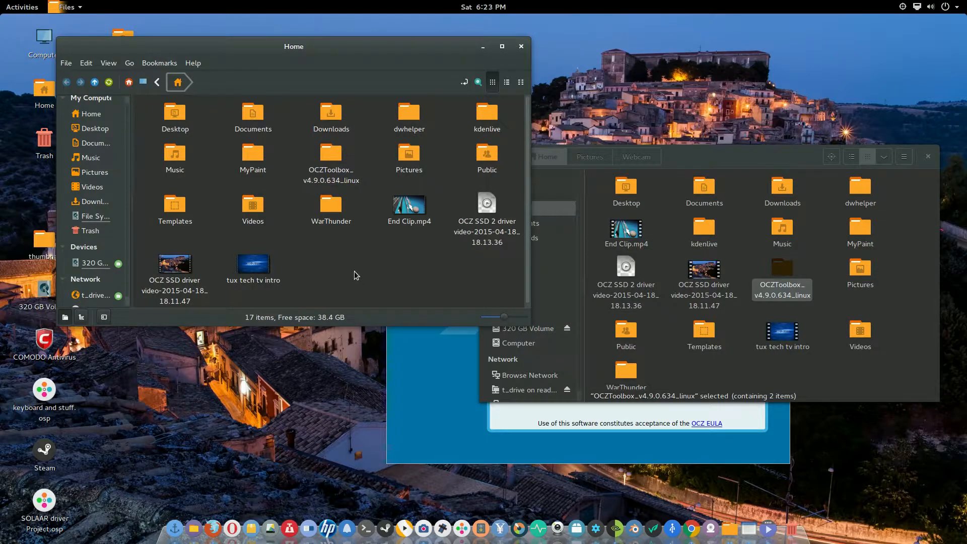
Reposition the second Home window and browse the 320 GB Volume in both file manager windows
click(750, 157)
drag(762, 155, 694, 120)
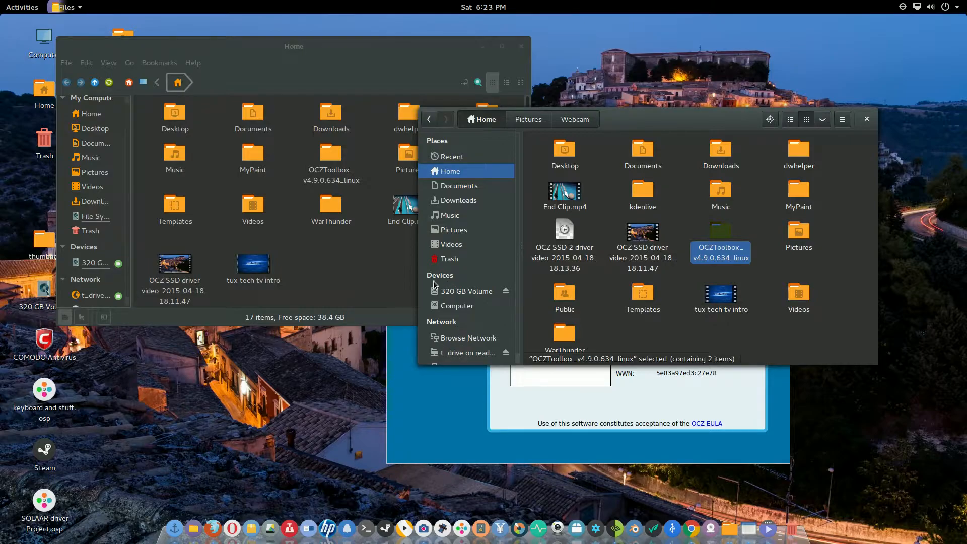
click(95, 263)
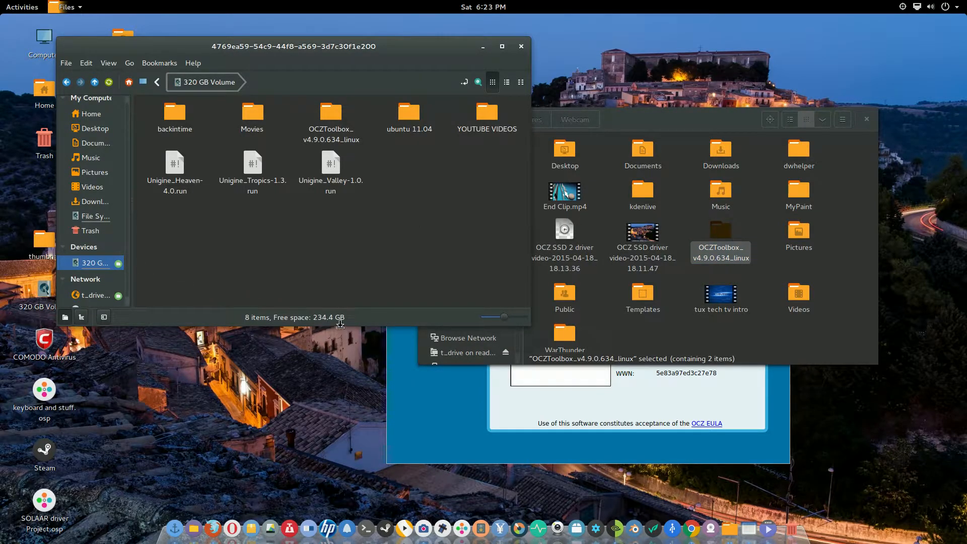
click(673, 121)
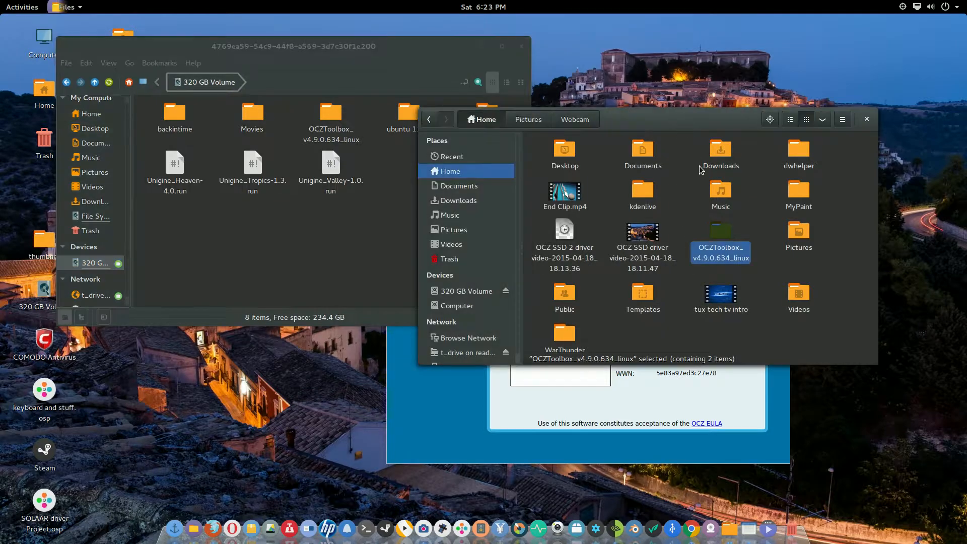
click(465, 292)
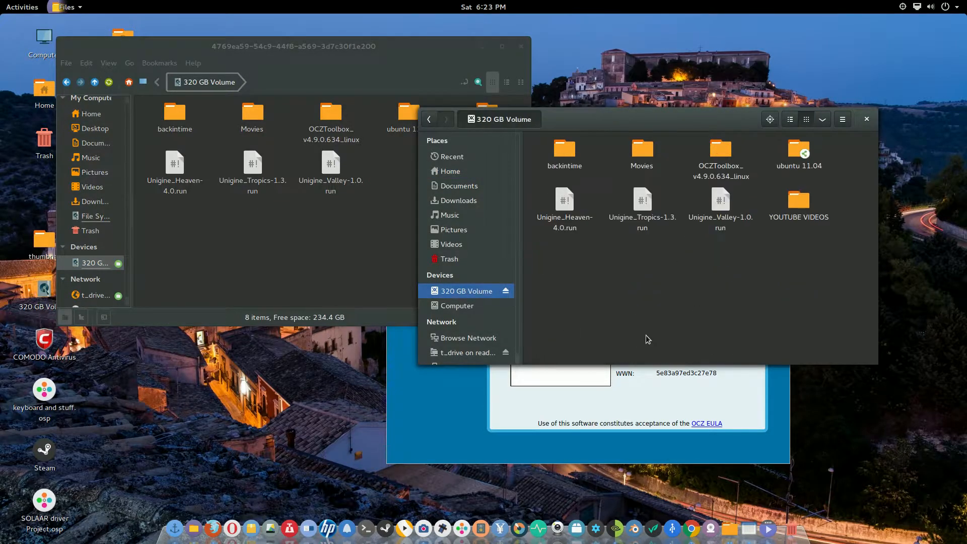
Switch the Nemo window to the File System root while the other stays on the 320 GB Volume
click(392, 67)
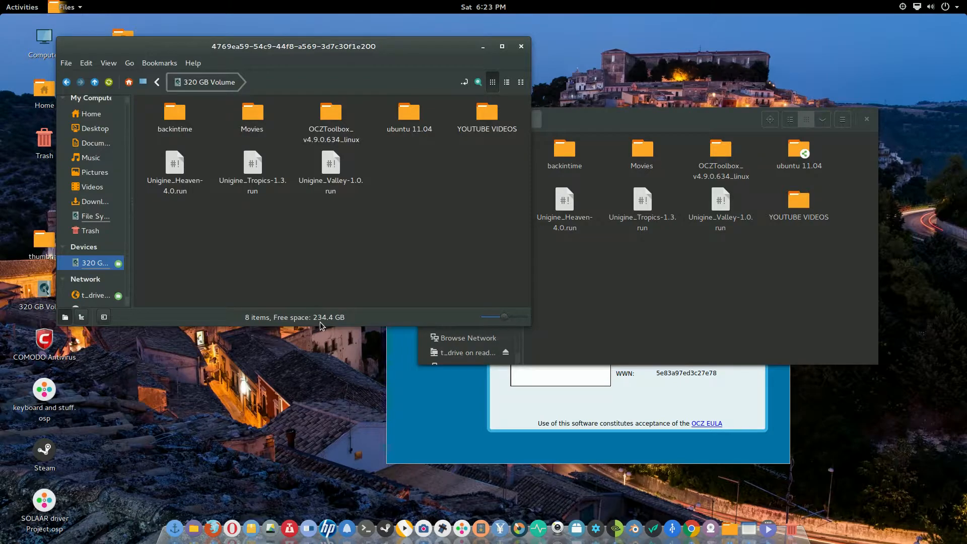
click(94, 216)
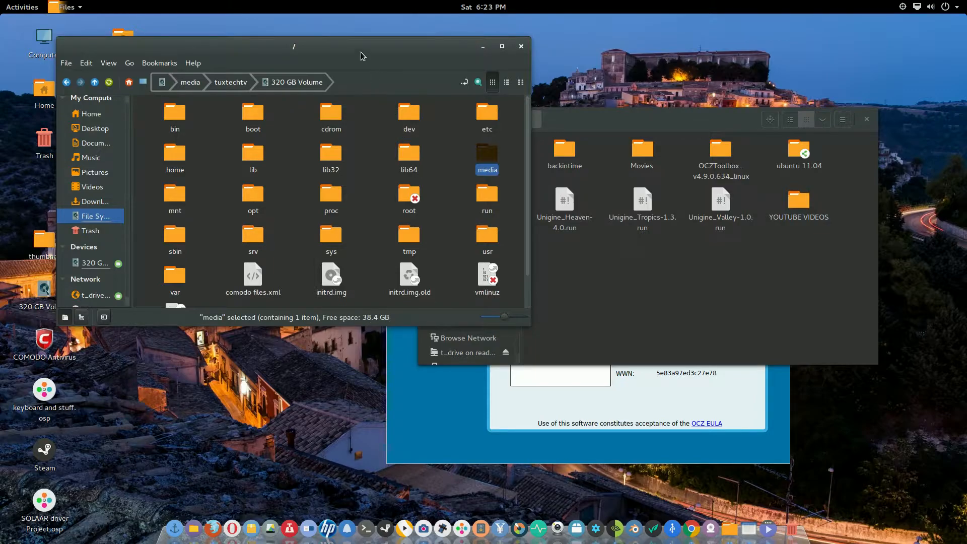
click(662, 128)
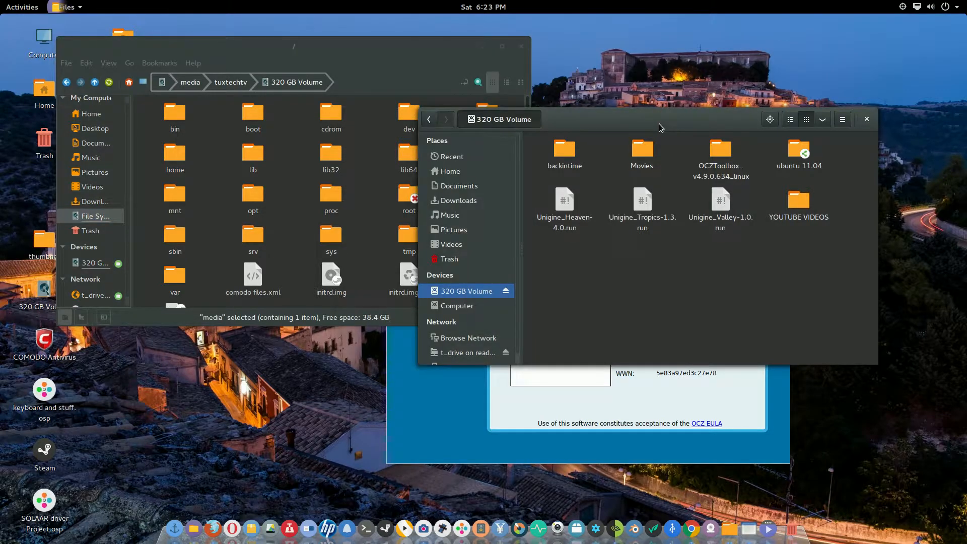
click(369, 64)
click(629, 124)
Show the 320 GB Volume's Properties (64.5 GB used, 234.4 GB free, ext3/ext4) and move the dialog aside
right_click(672, 273)
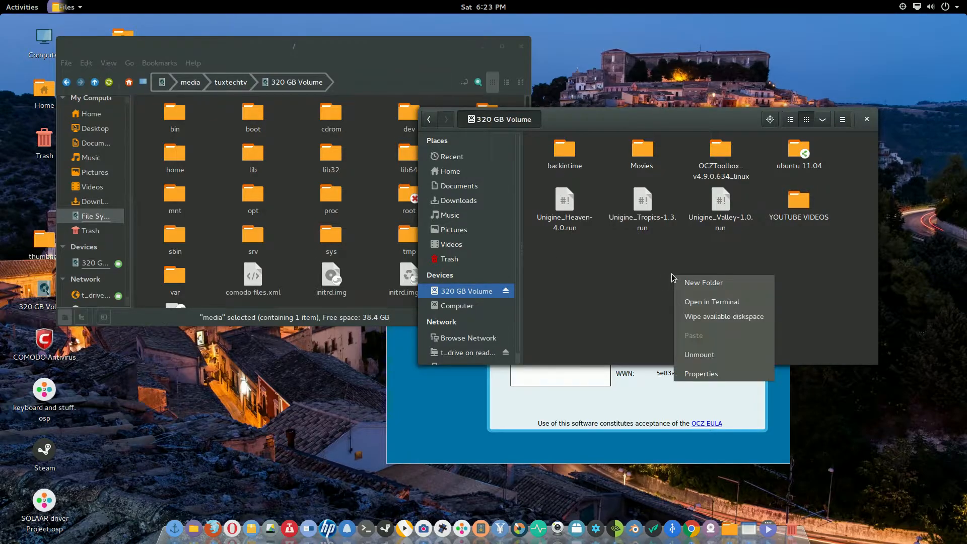
click(749, 374)
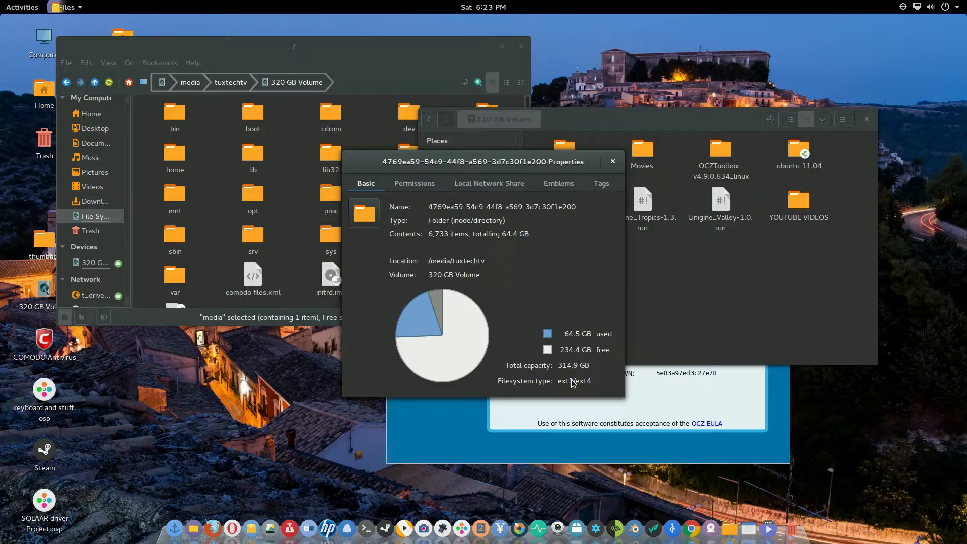
mouse_move(522, 162)
mouse_down()
mouse_move(610, 157)
mouse_move(640, 186)
mouse_up()
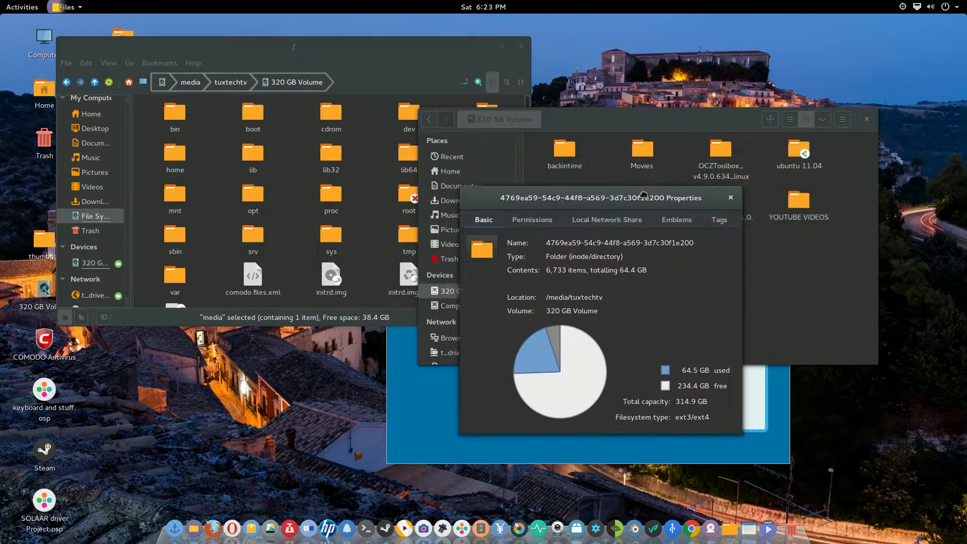
Browse the 320 GB Volume in the Nemo window too, then dismiss the Properties dialog
click(397, 50)
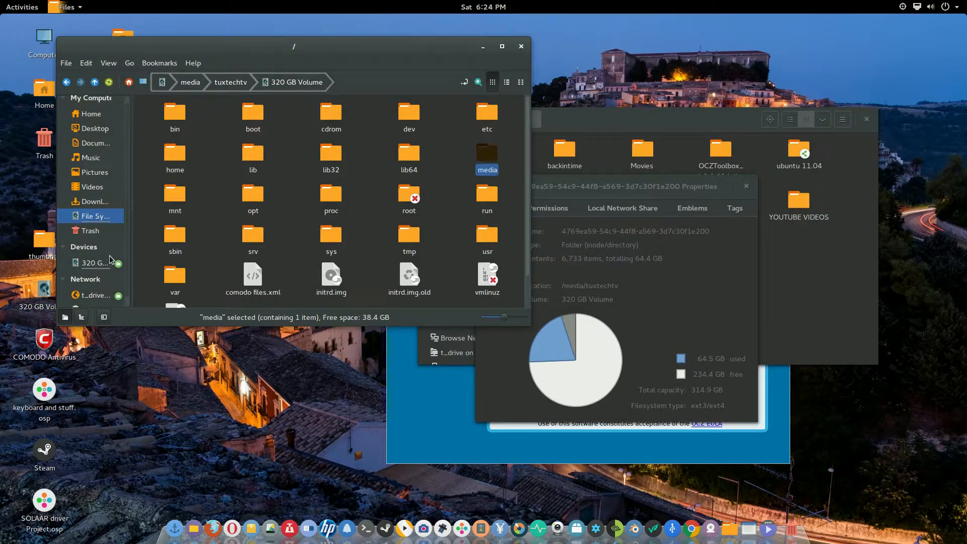
click(93, 265)
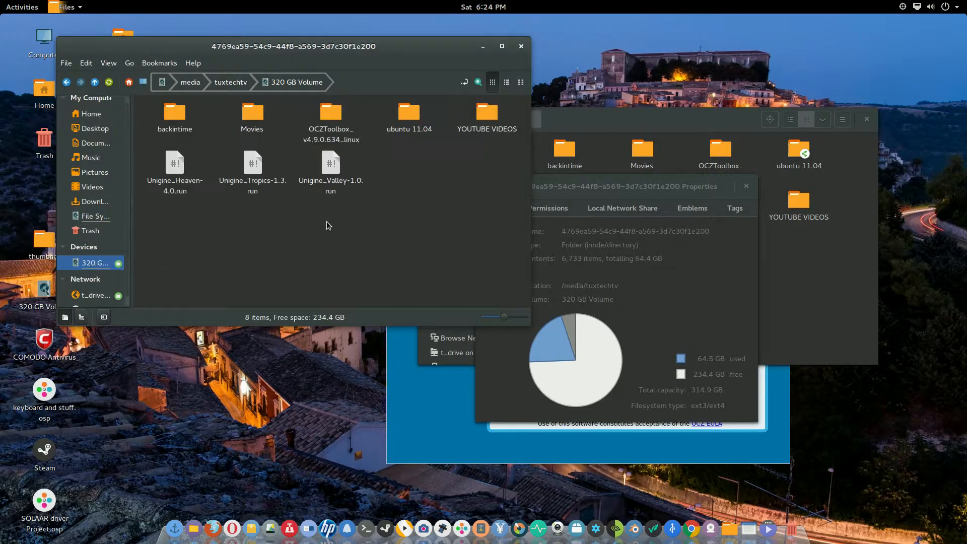
click(660, 195)
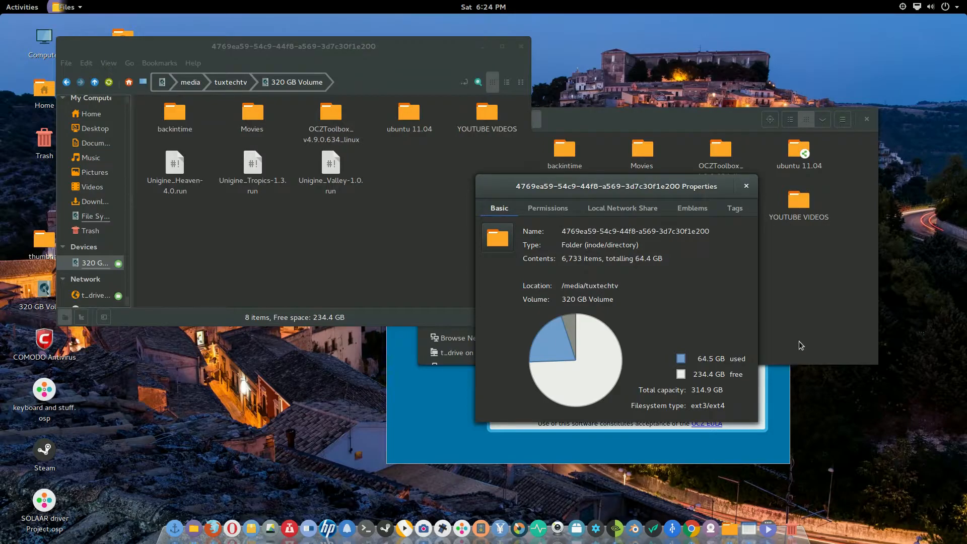
click(746, 186)
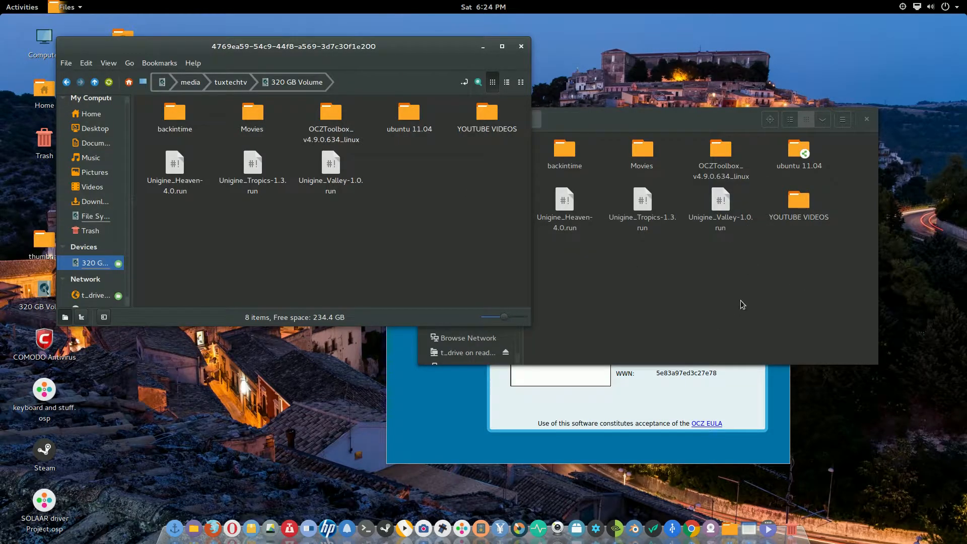
right_click(698, 299)
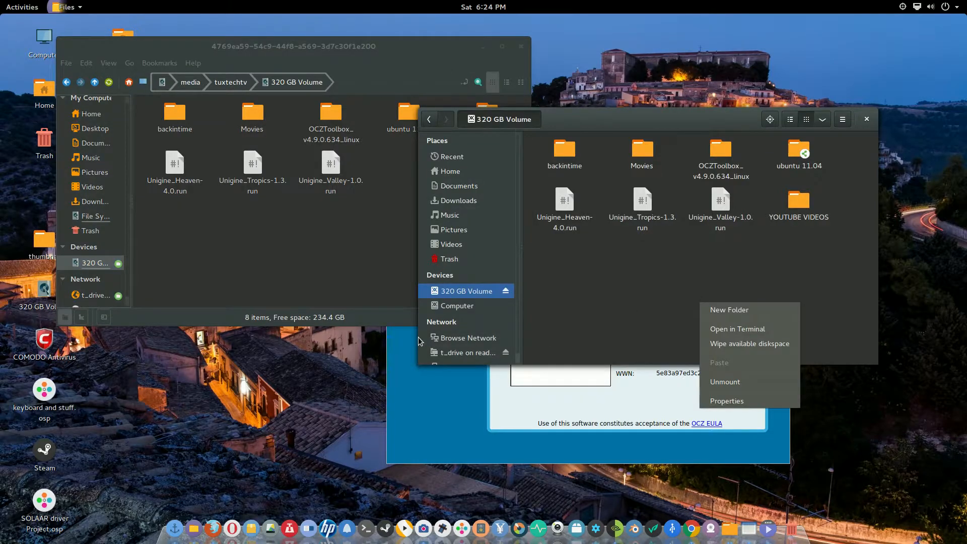
click(740, 403)
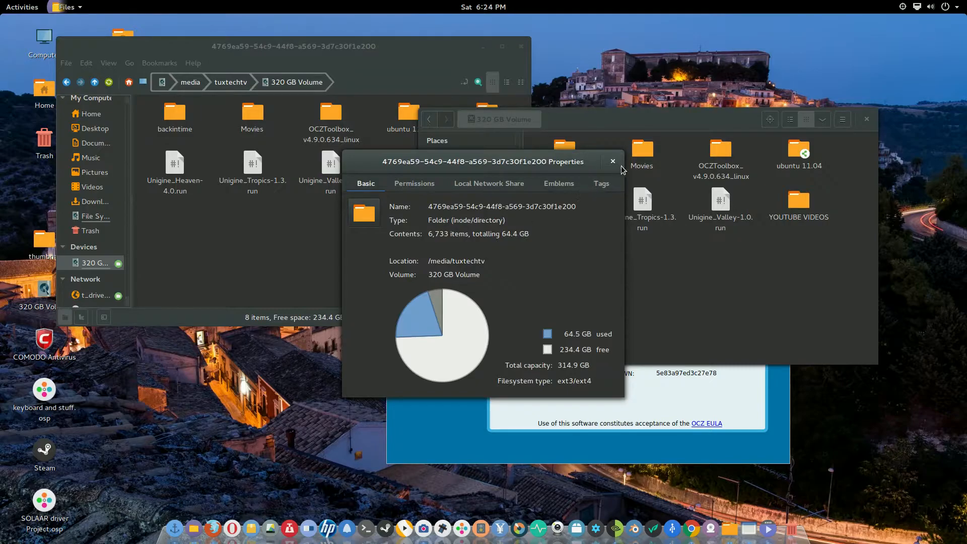
click(613, 161)
click(419, 51)
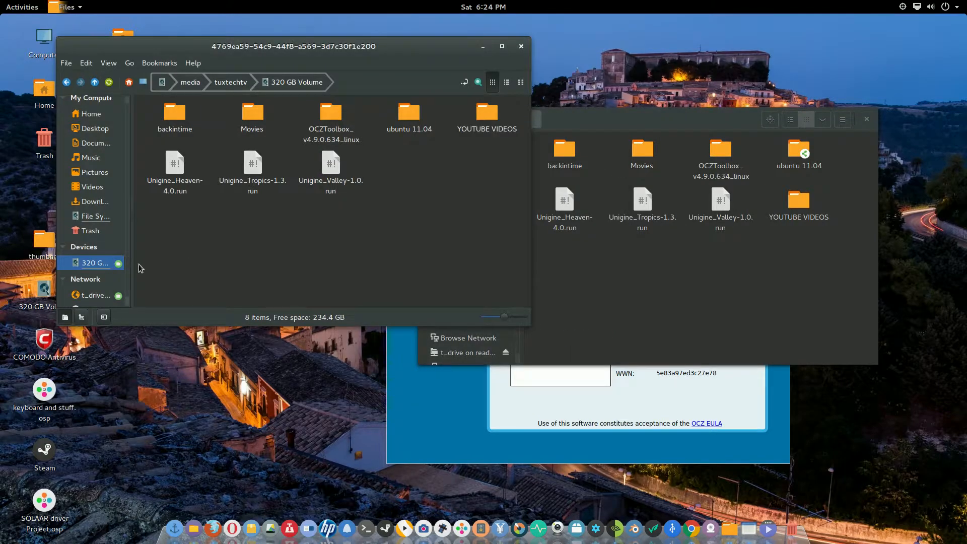
scroll(100, 238, down, 1)
scroll(99, 238, up, 1)
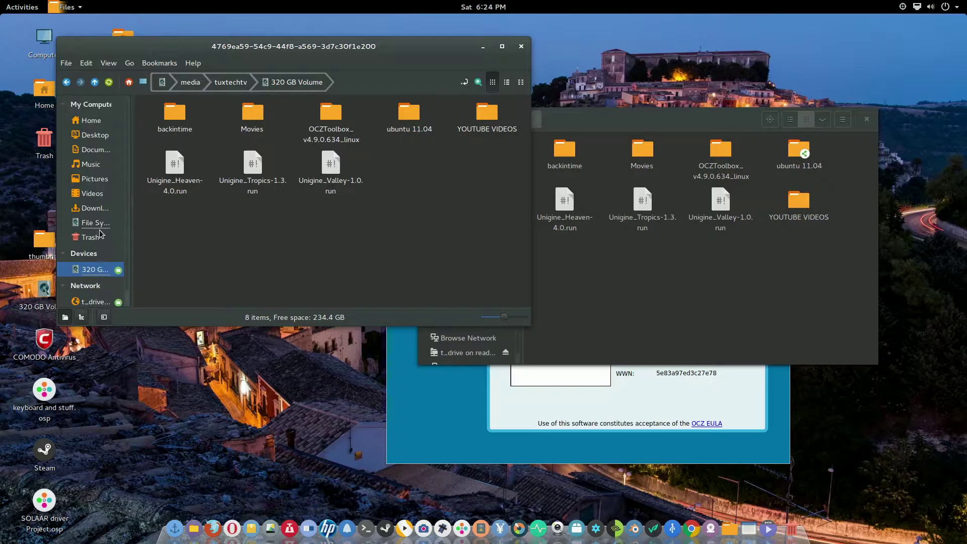
Browse the Videos folder in Nemo and shift the other 320 GB Volume window up-left
click(91, 194)
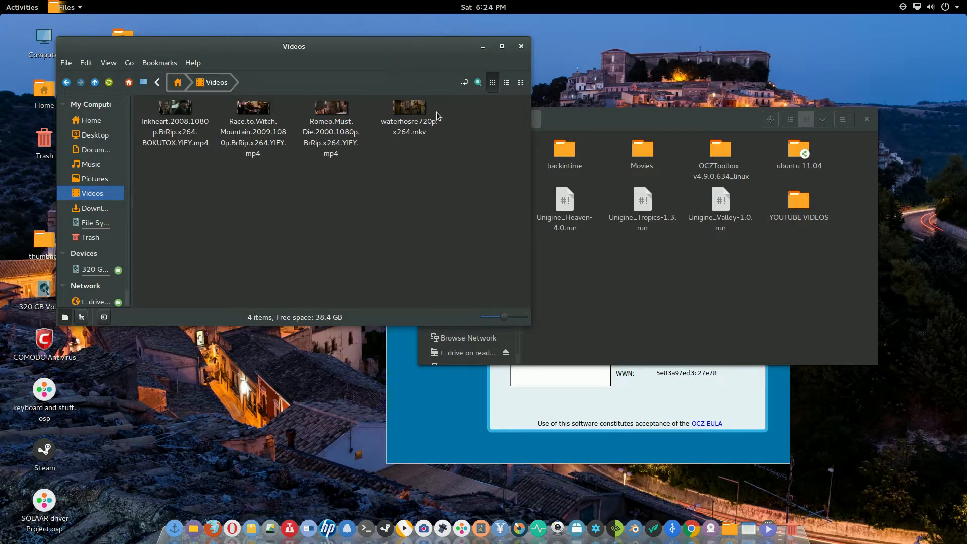
click(611, 123)
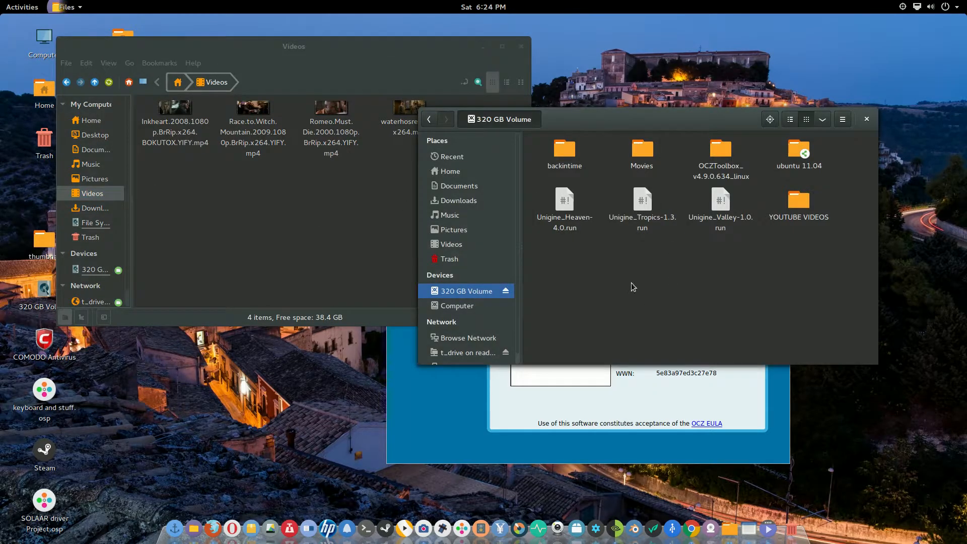
drag(655, 133, 487, 111)
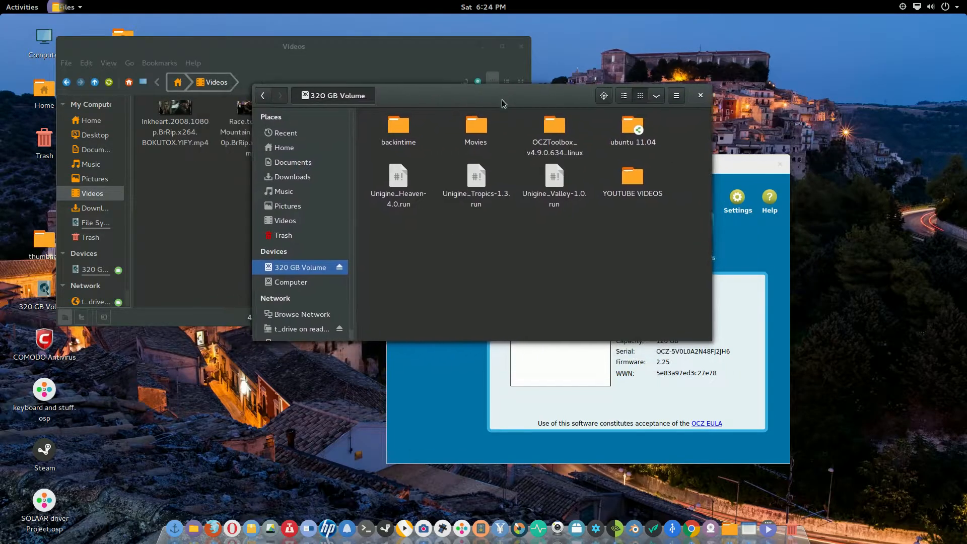
scroll(105, 215, down, 1)
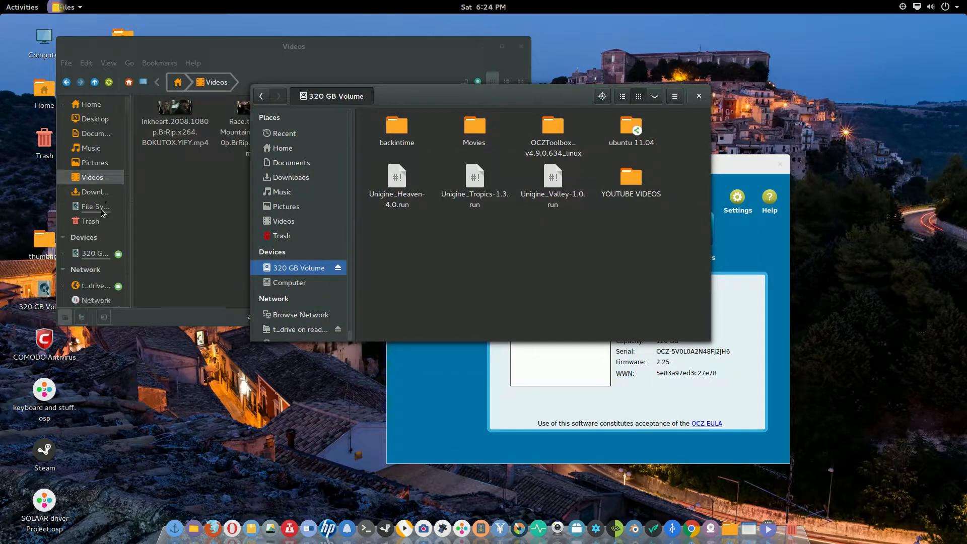
Return Nemo to the 320 GB Volume and move the other file window down and right
click(163, 181)
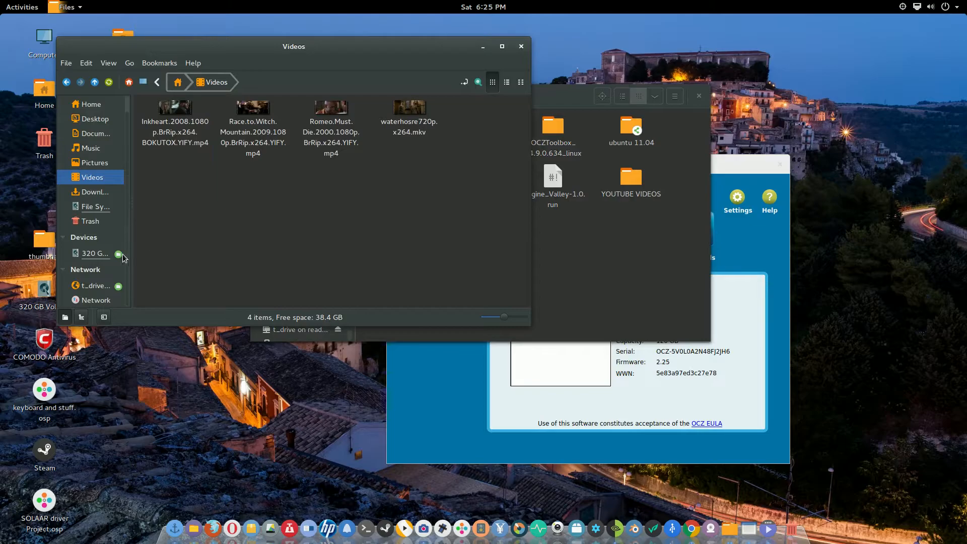
click(91, 253)
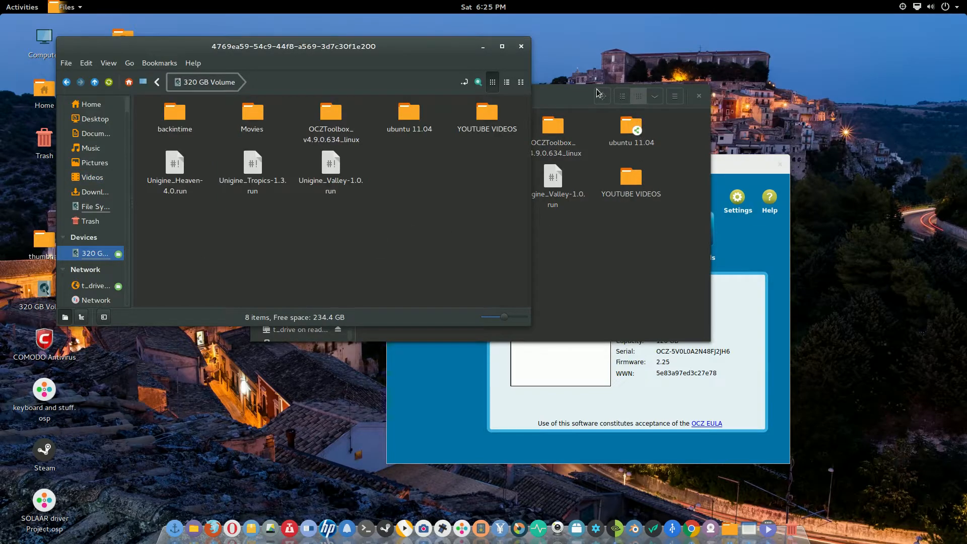
drag(571, 99, 768, 202)
Raise the OCZ Toolbox welcome screen listing OCZ-VERTEX3 and centre it above the file windows
click(684, 163)
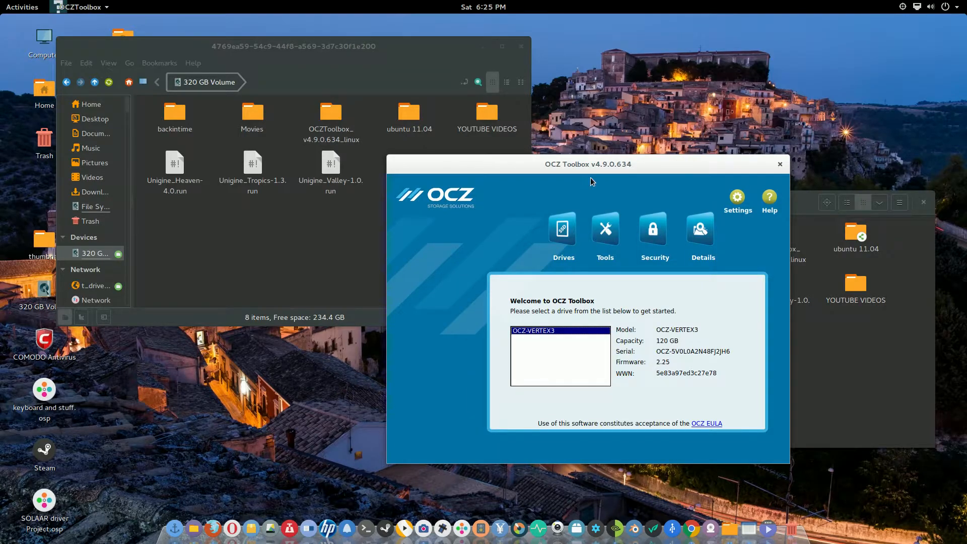
drag(590, 177, 448, 162)
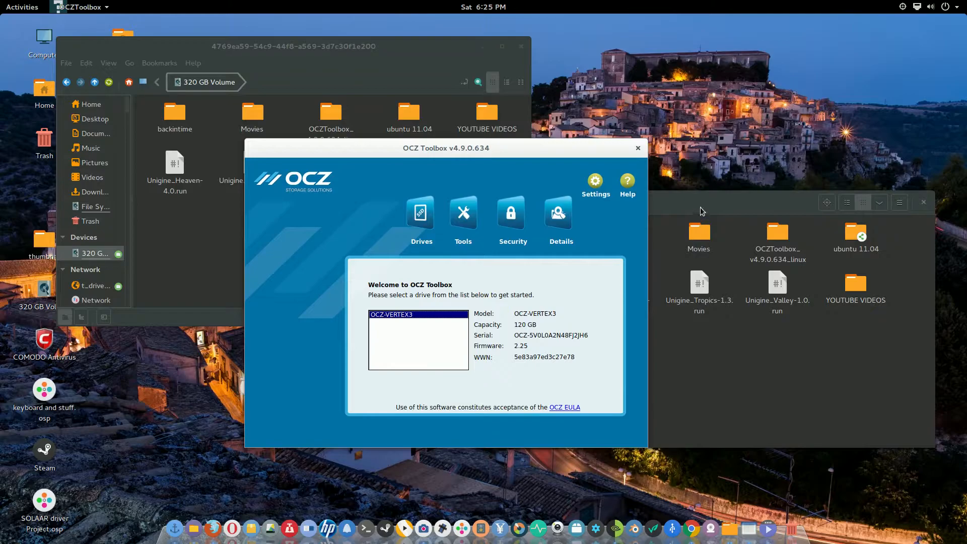
drag(702, 211, 709, 252)
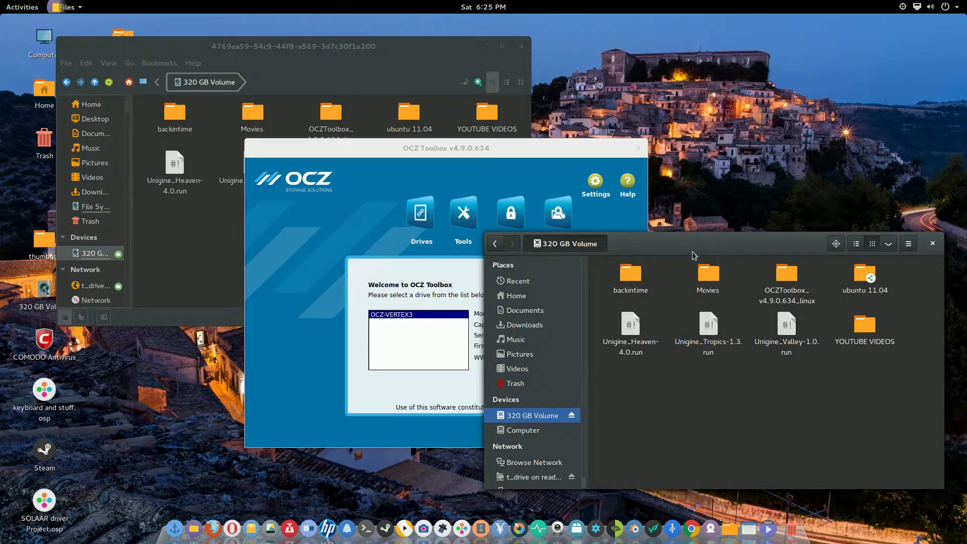
click(530, 161)
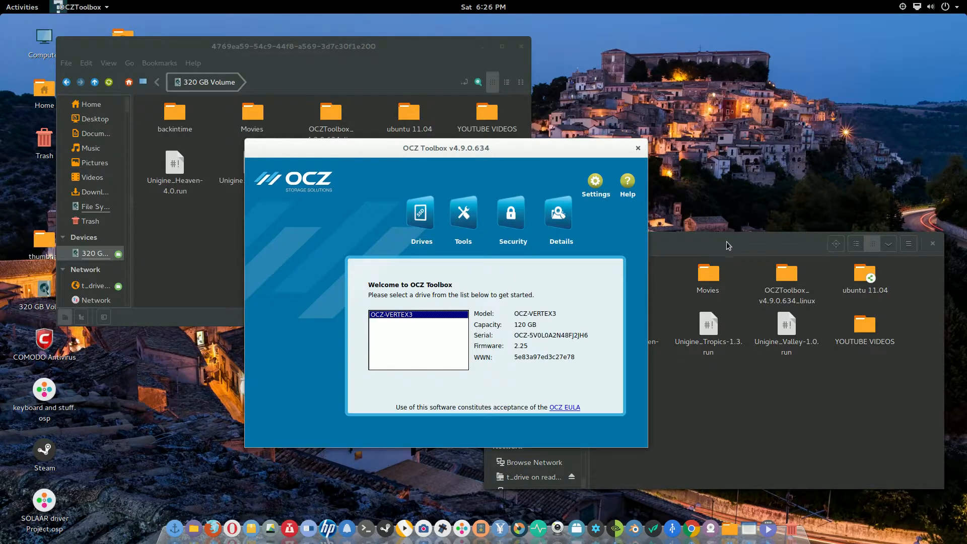
click(728, 245)
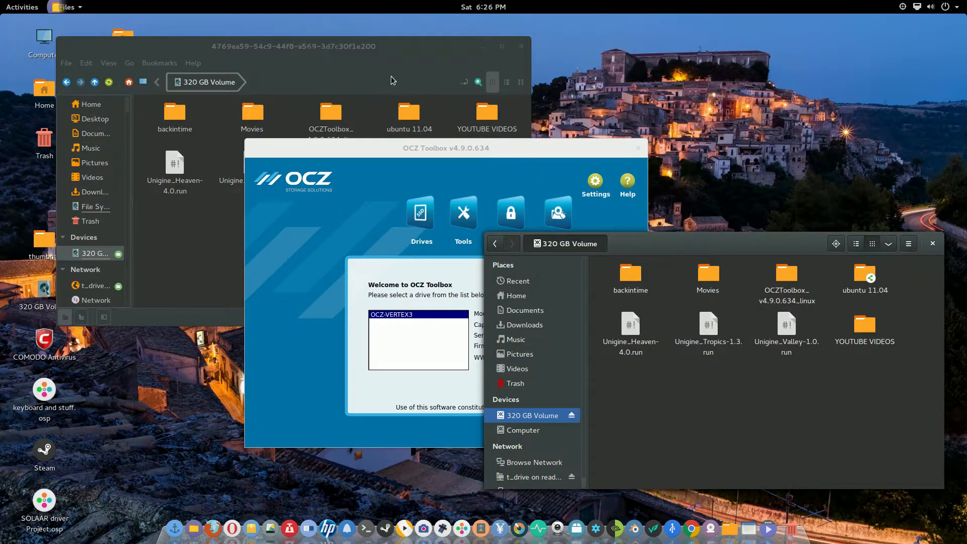
click(490, 152)
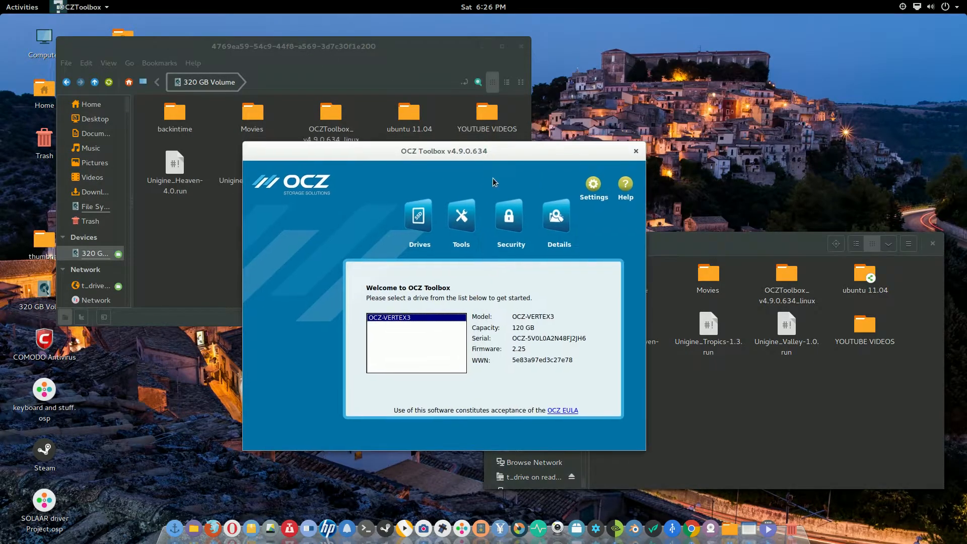
drag(505, 157, 511, 120)
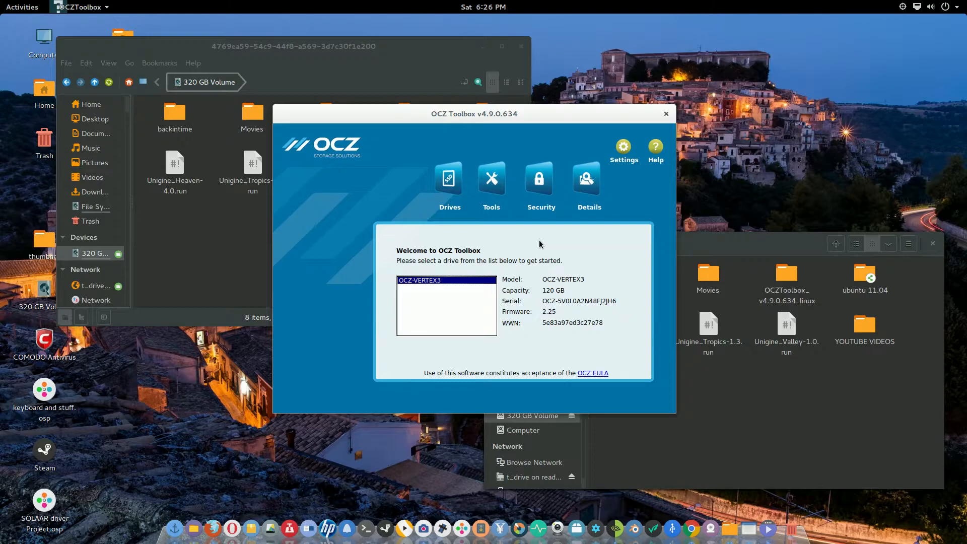
click(212, 528)
scroll(181, 309, down, 3)
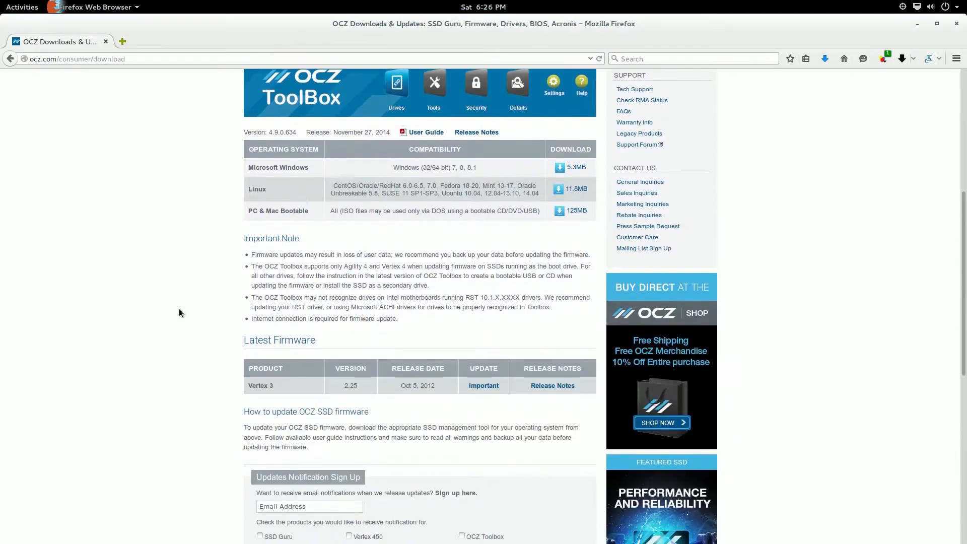
scroll(180, 308, up, 3)
scroll(179, 308, up, 2)
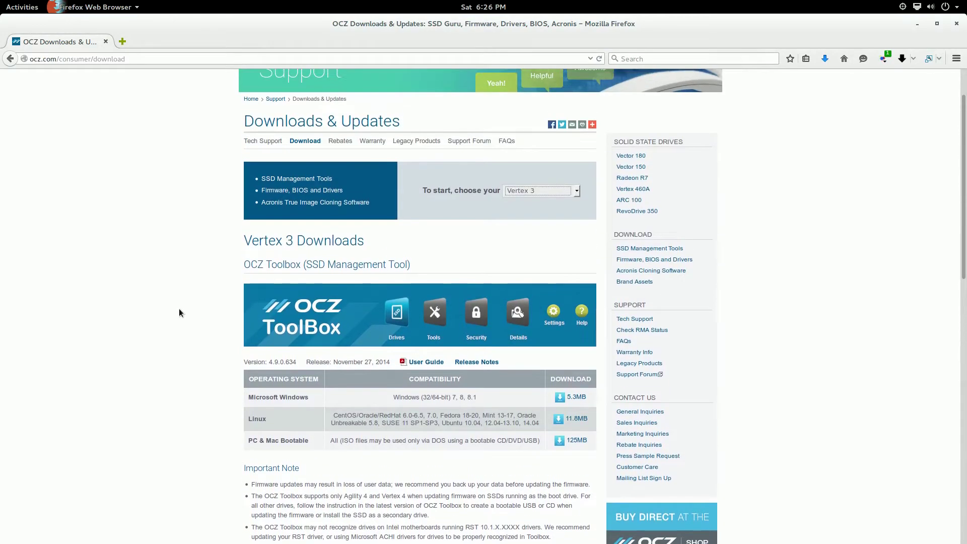
click(579, 192)
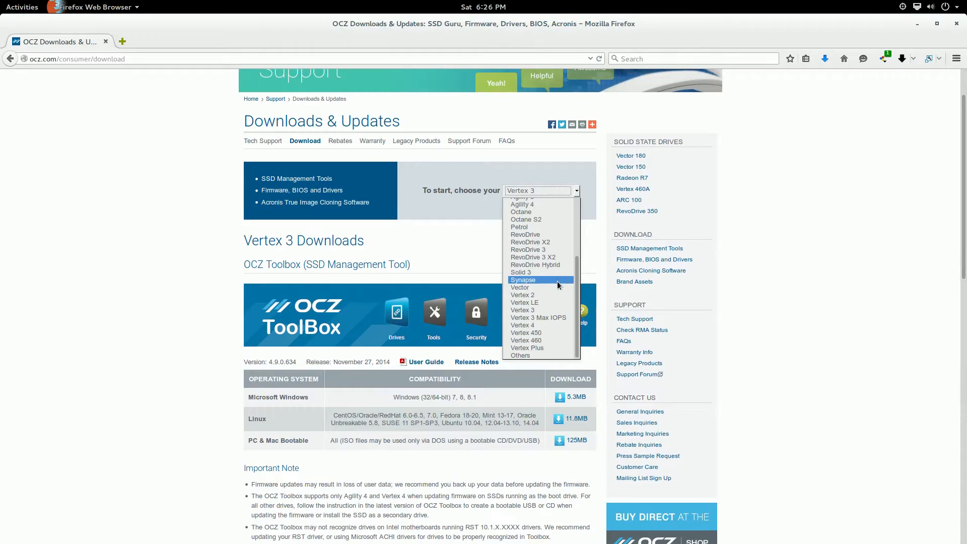
scroll(557, 281, up, 4)
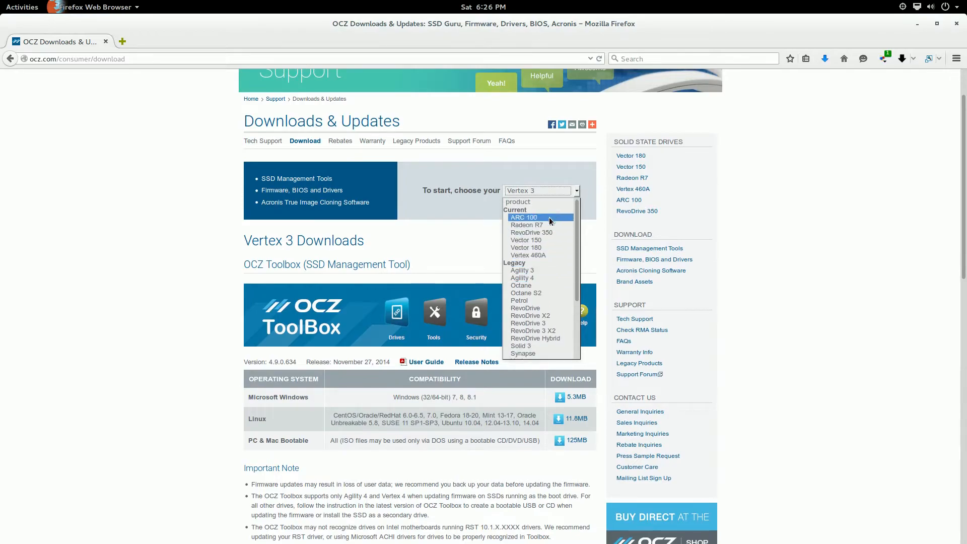
scroll(547, 240, down, 3)
scroll(547, 242, down, 2)
scroll(547, 244, down, 1)
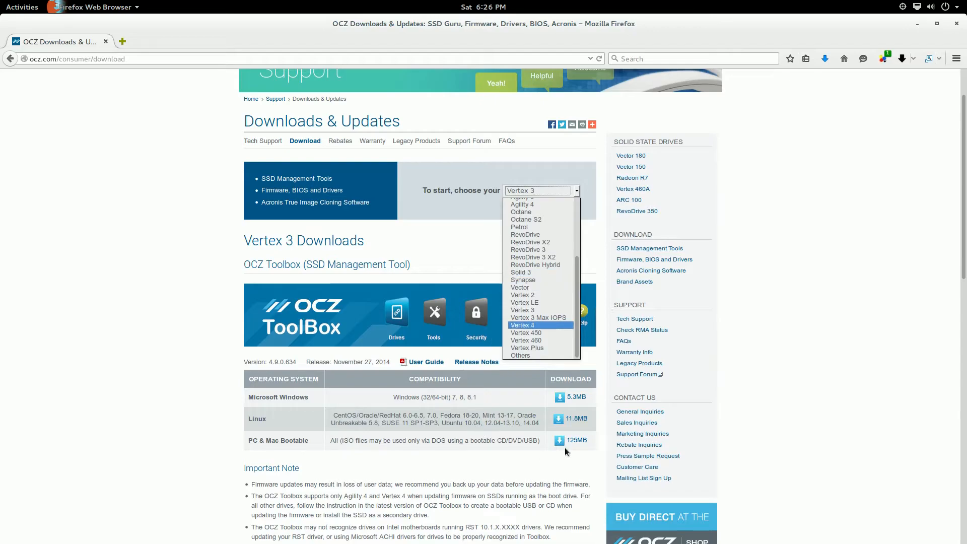
click(907, 25)
click(920, 25)
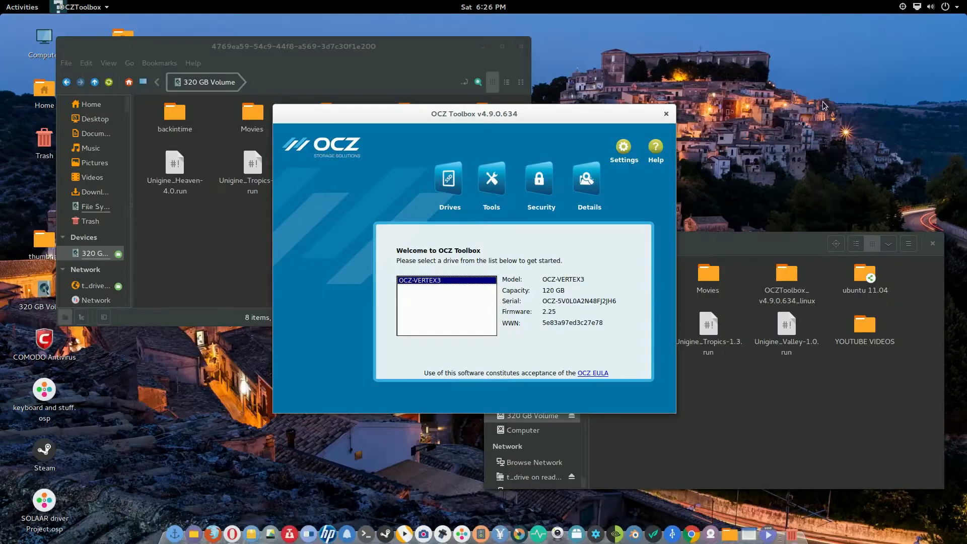
Send a TRIM command to OCZ-VERTEX3 from the Tools page; it fails as unsupported by the OS
click(492, 183)
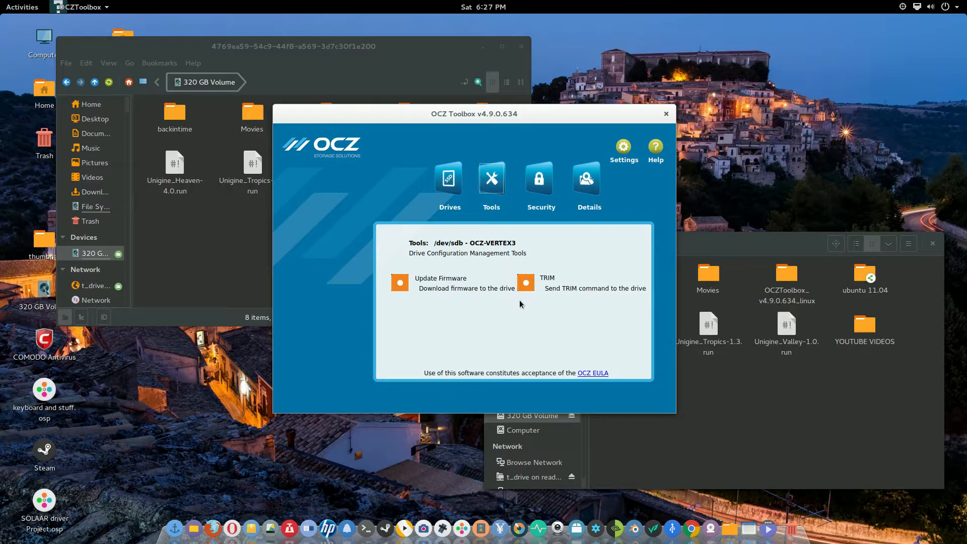
click(527, 285)
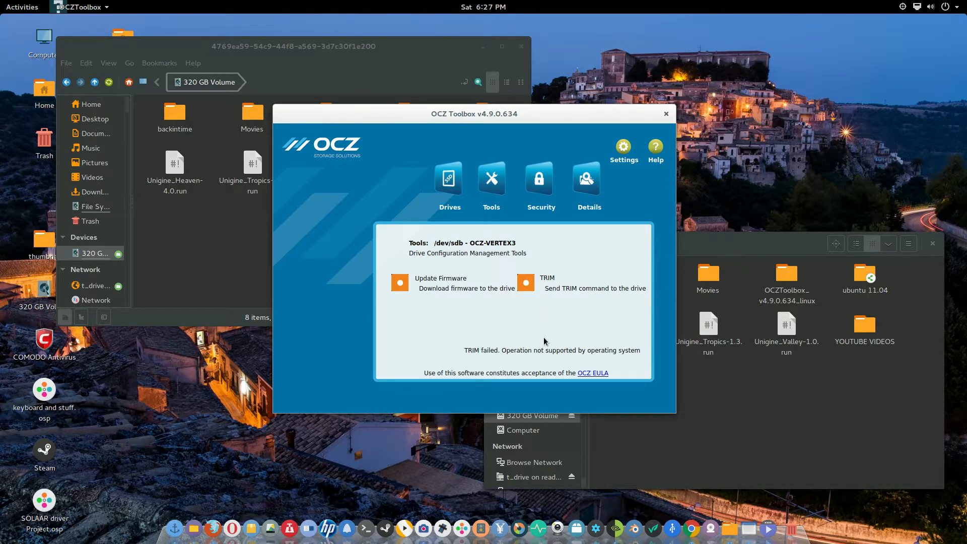
Reflash OCZ-VERTEX3 firmware, confirming the Update Not Needed and data-loss warnings, until it completes successfully
click(400, 283)
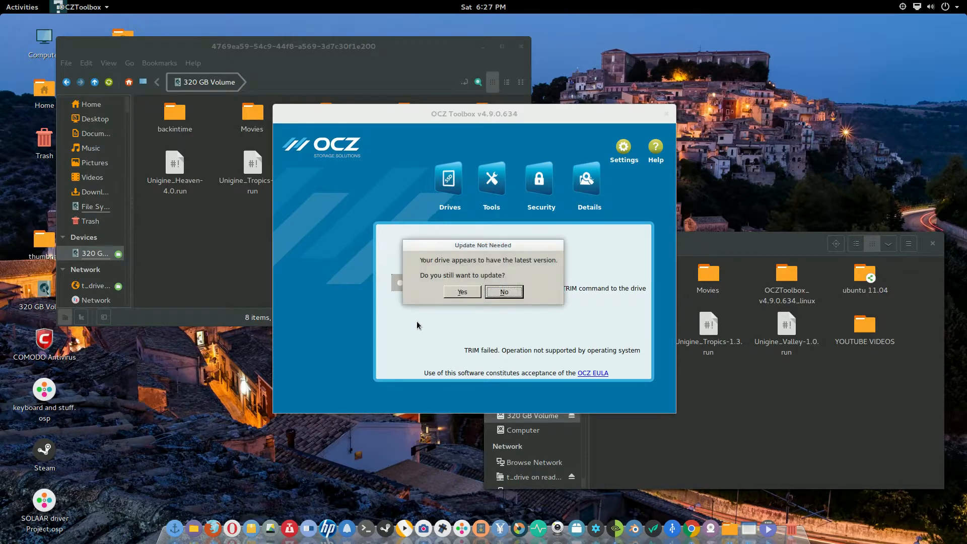
click(463, 293)
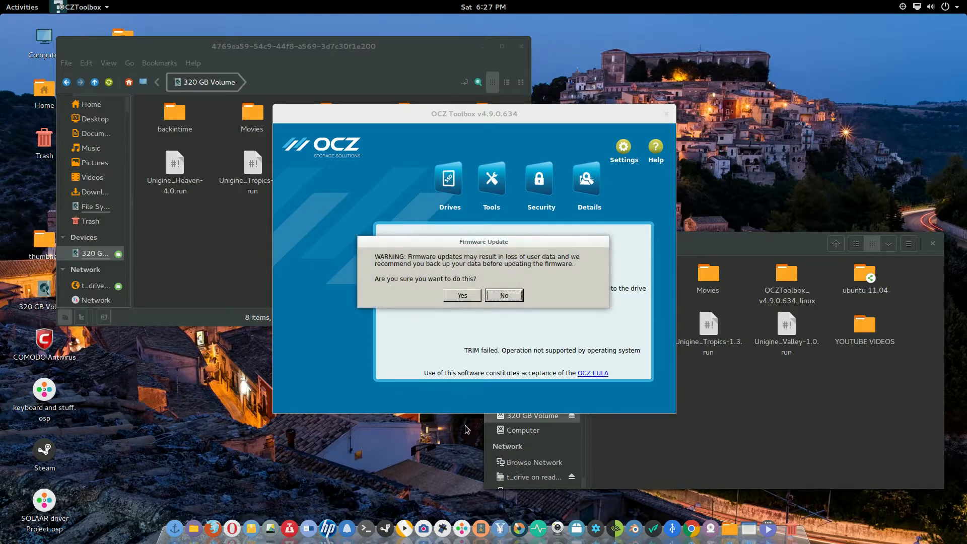
click(463, 295)
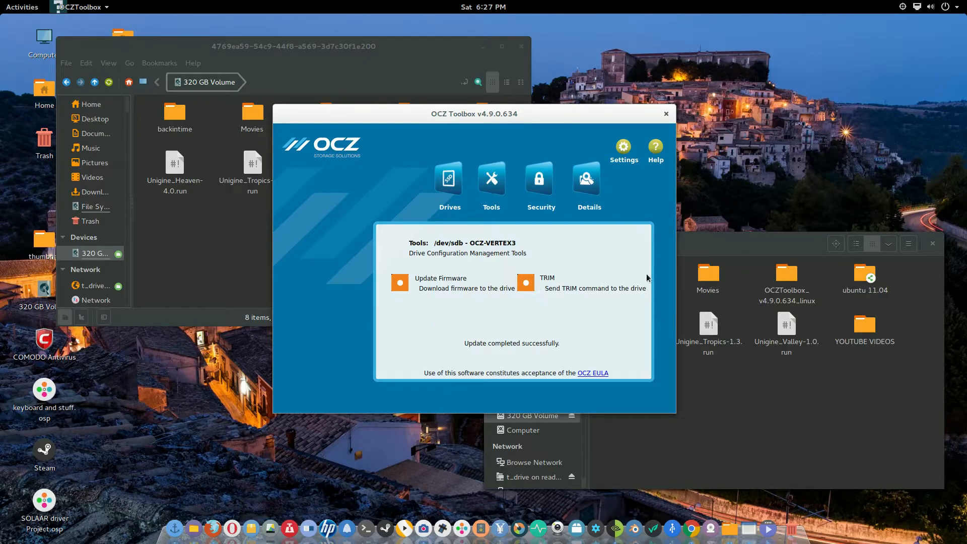
click(734, 247)
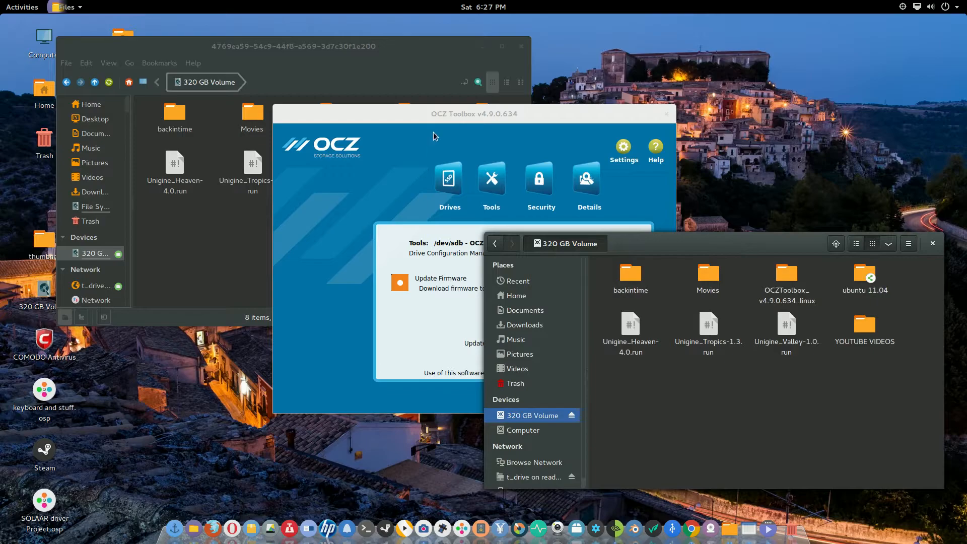
click(480, 119)
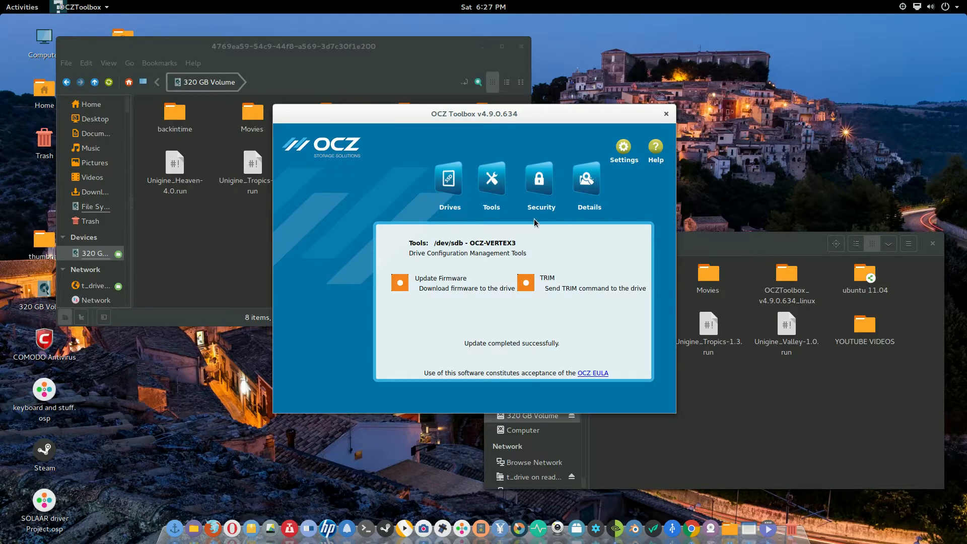
Display OCZ-VERTEX3's SMART data report (e.g. 5599 power-on hours) from Details, then dismiss it
click(583, 181)
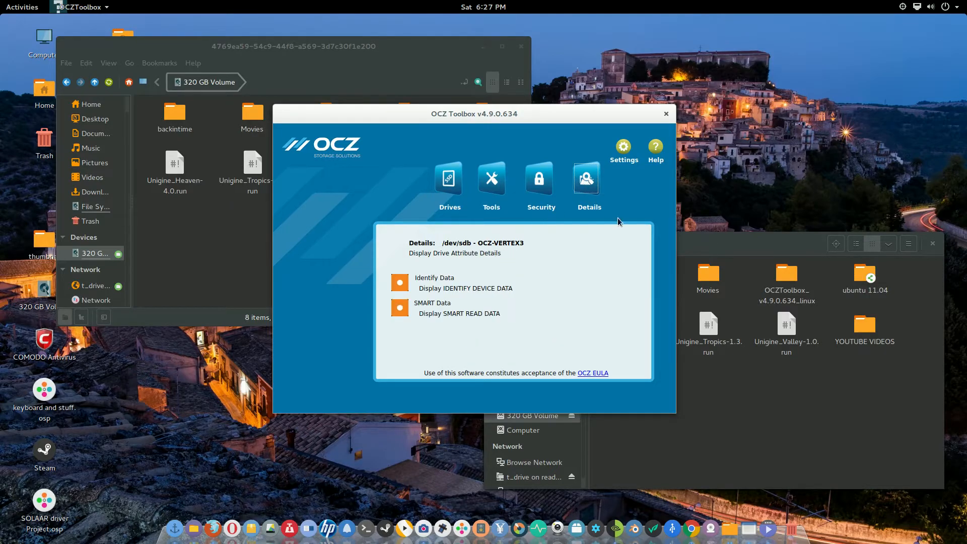
click(400, 308)
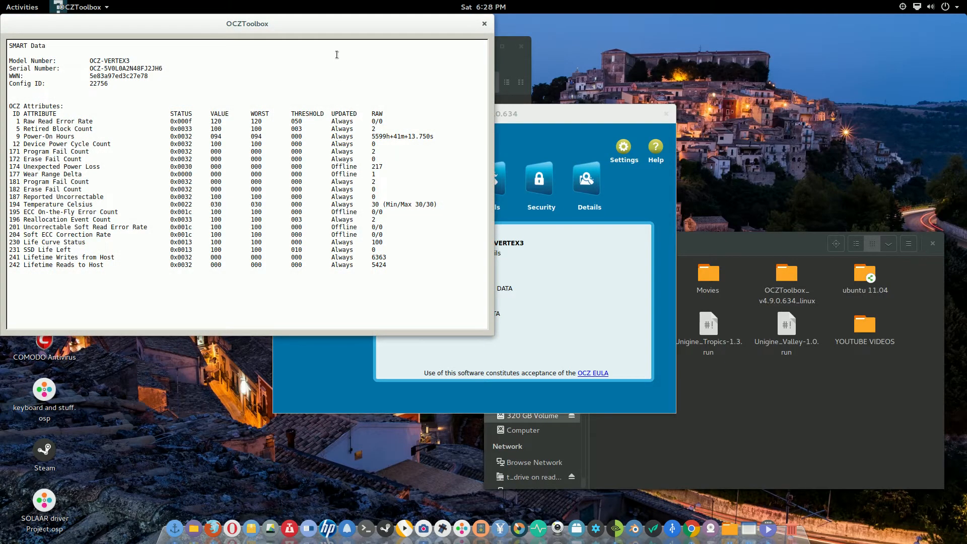
drag(347, 37, 561, 140)
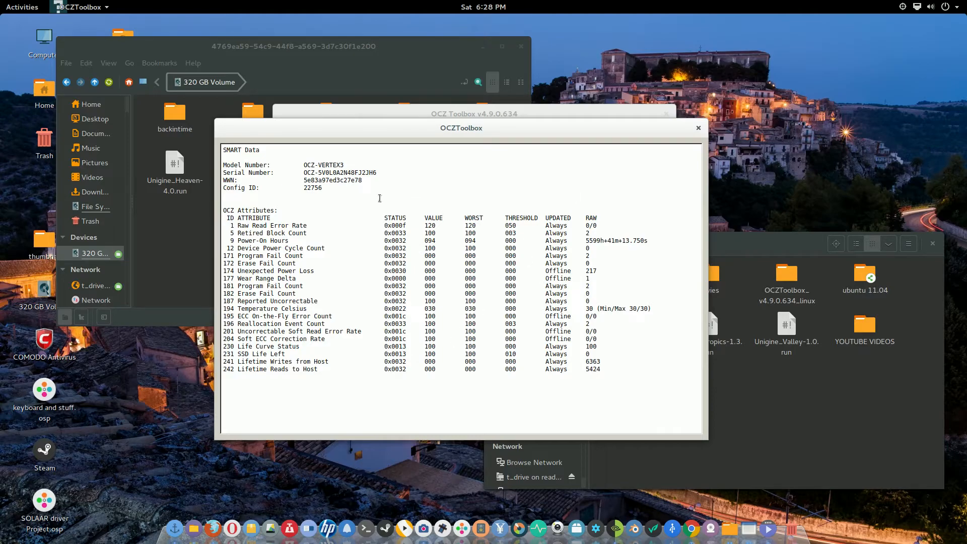
click(699, 131)
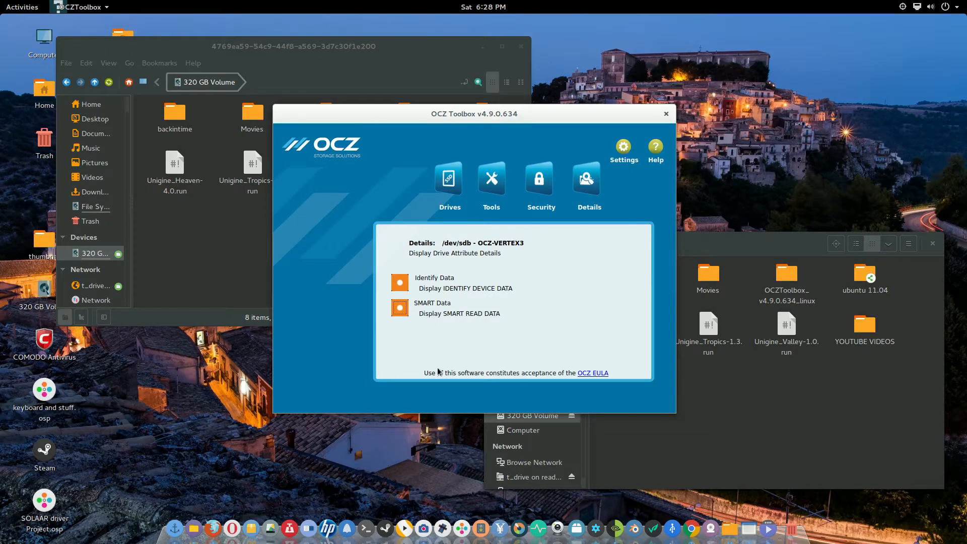
Display OCZ-VERTEX3's identify device data (serial number, firmware 2.25), then dismiss it
click(399, 284)
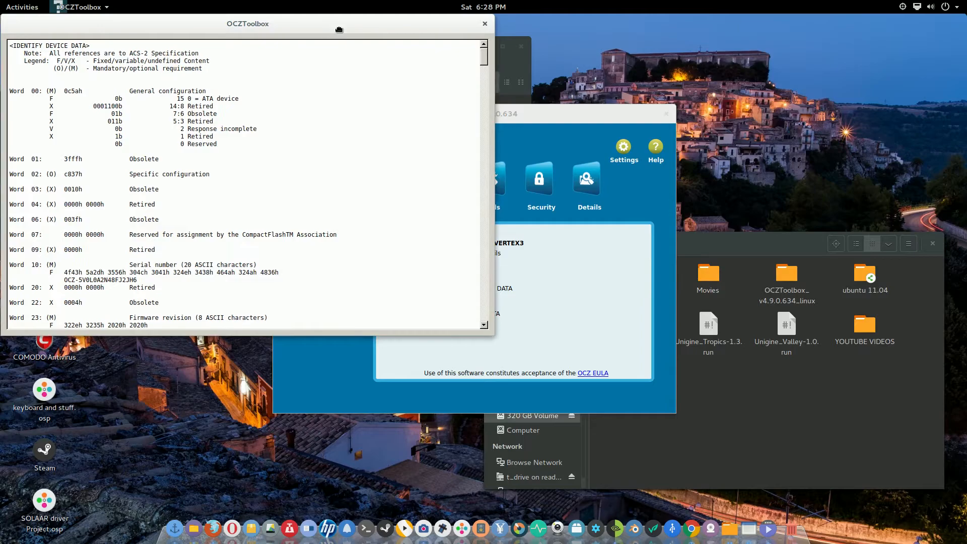
drag(331, 25, 634, 126)
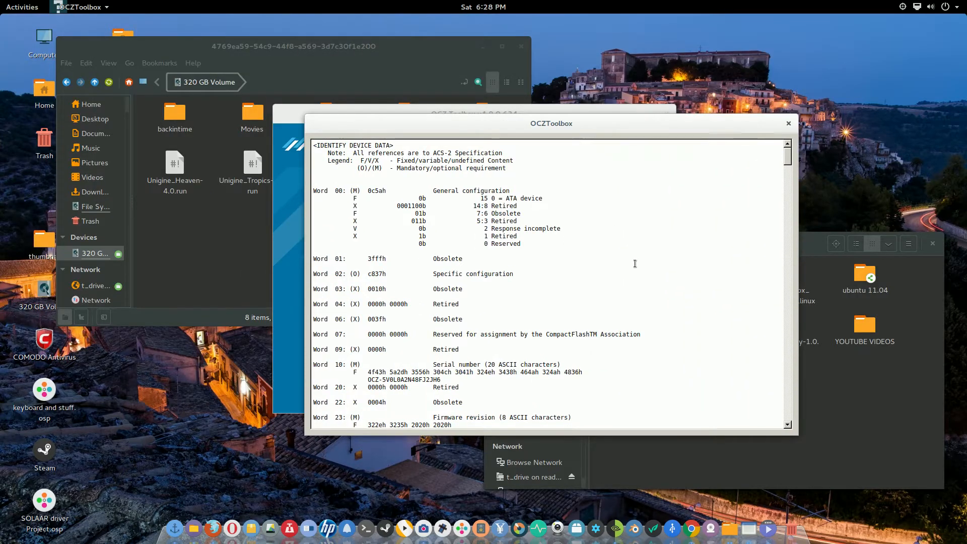
scroll(647, 264, down, 3)
scroll(647, 264, down, 3)
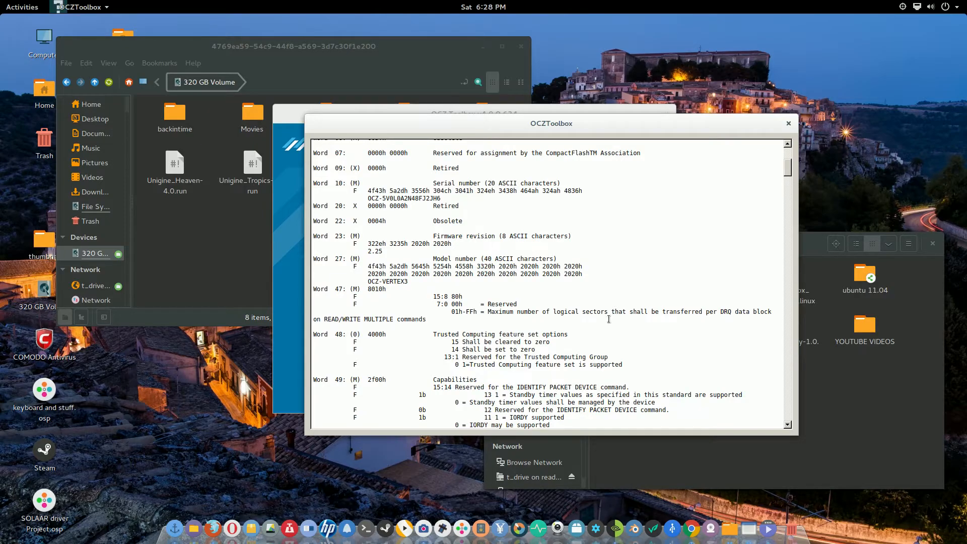
scroll(608, 319, up, 3)
scroll(609, 319, up, 2)
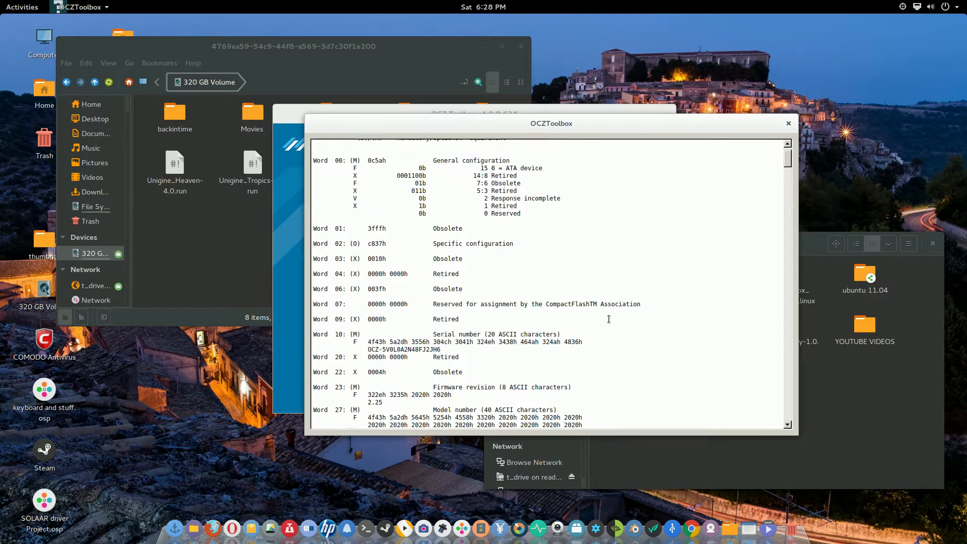
scroll(608, 319, up, 1)
scroll(608, 319, down, 5)
scroll(609, 319, down, 1)
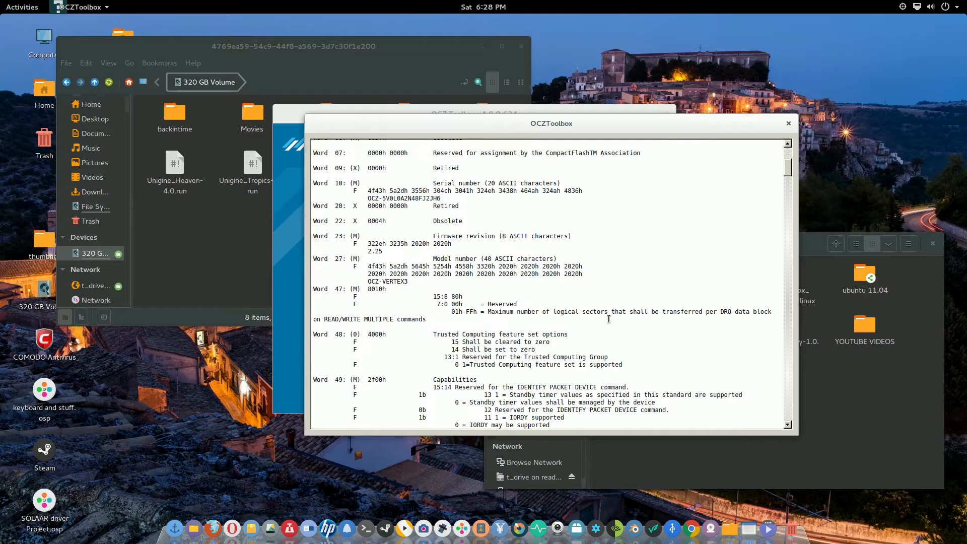
scroll(608, 319, down, 2)
scroll(609, 319, down, 2)
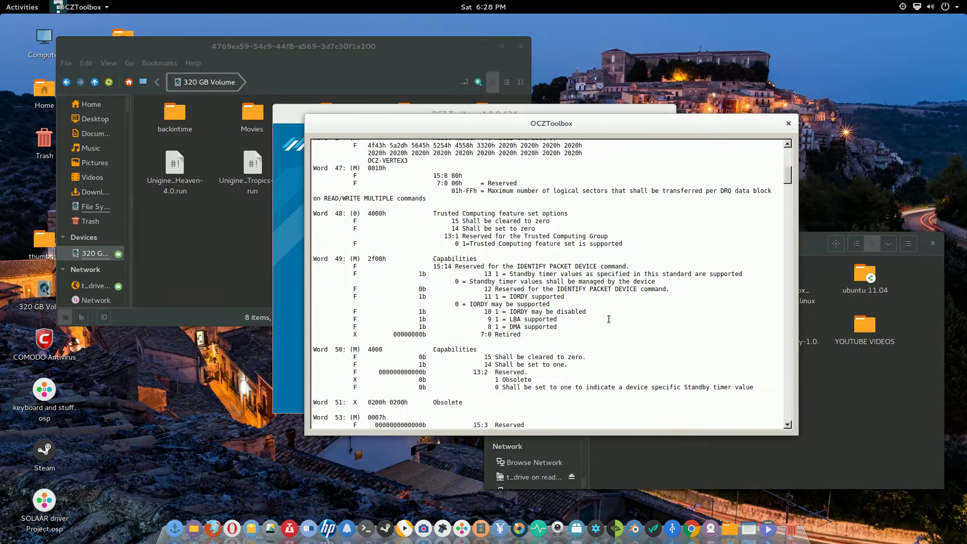
scroll(609, 319, down, 2)
scroll(608, 319, down, 2)
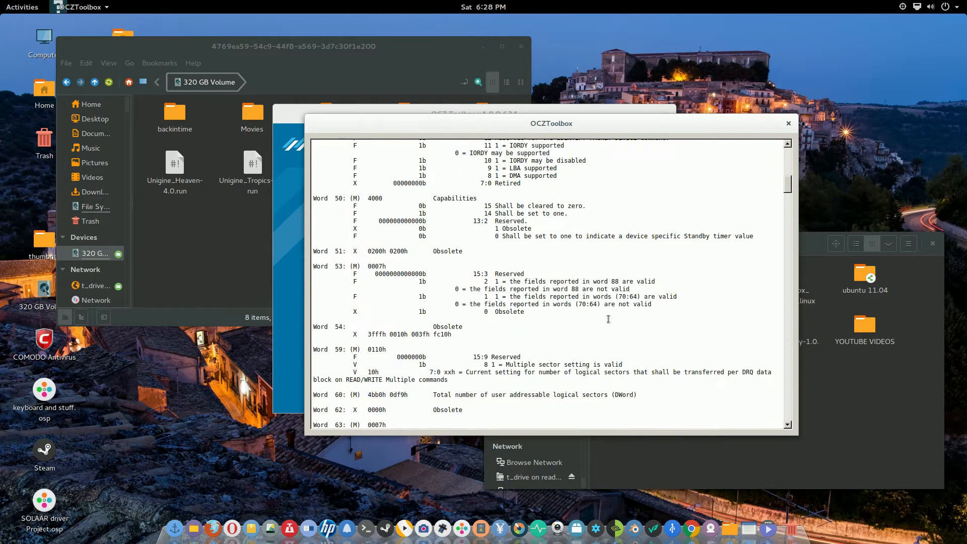
scroll(573, 356, down, 1)
scroll(573, 357, down, 2)
scroll(573, 357, up, 5)
scroll(573, 356, up, 5)
scroll(574, 357, up, 3)
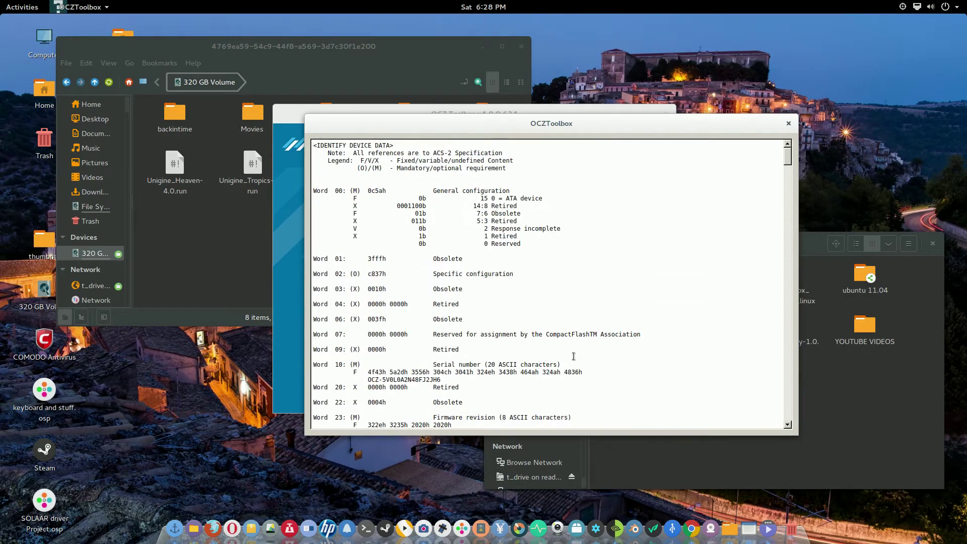
click(788, 123)
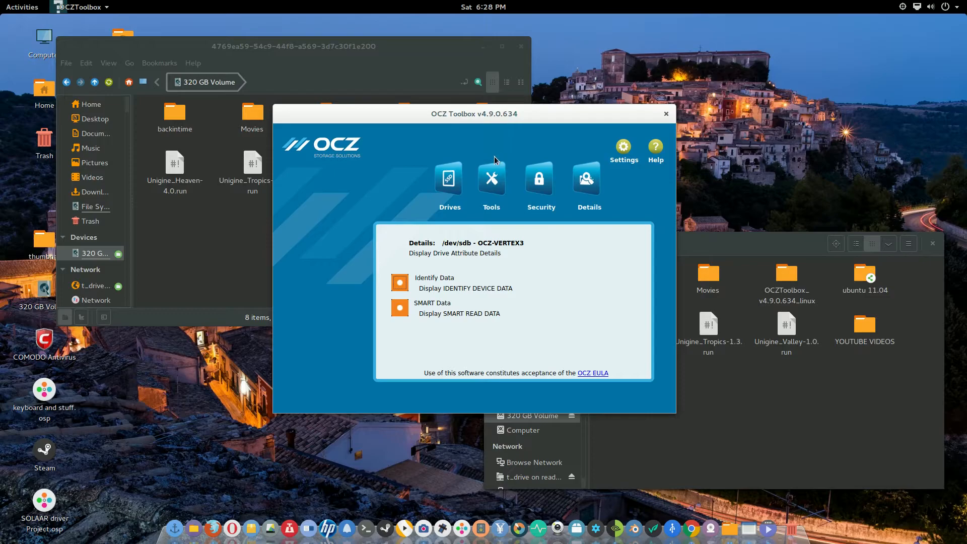
Show the OCZ-VERTEX3 drive details (120 GB, firmware 2.25) and reposition the toolbox window
click(449, 181)
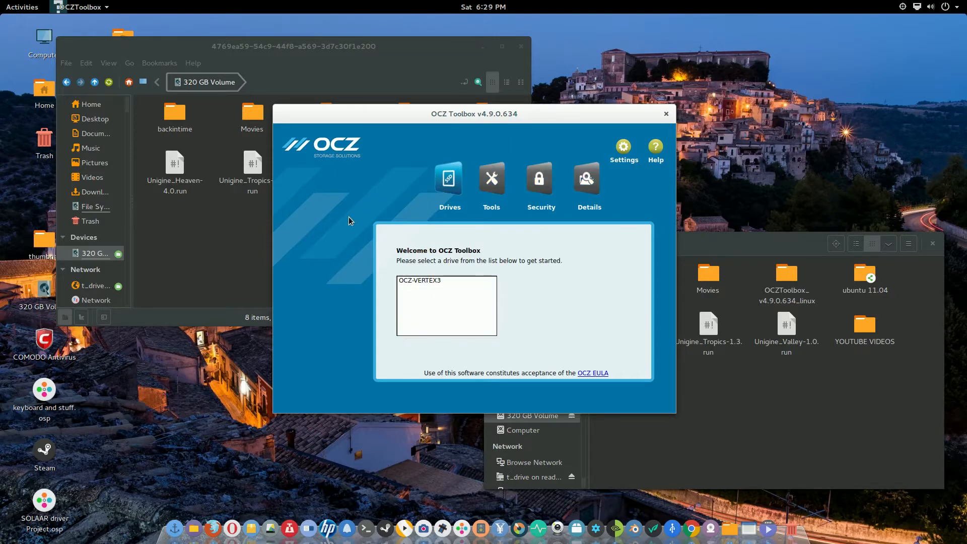
click(431, 281)
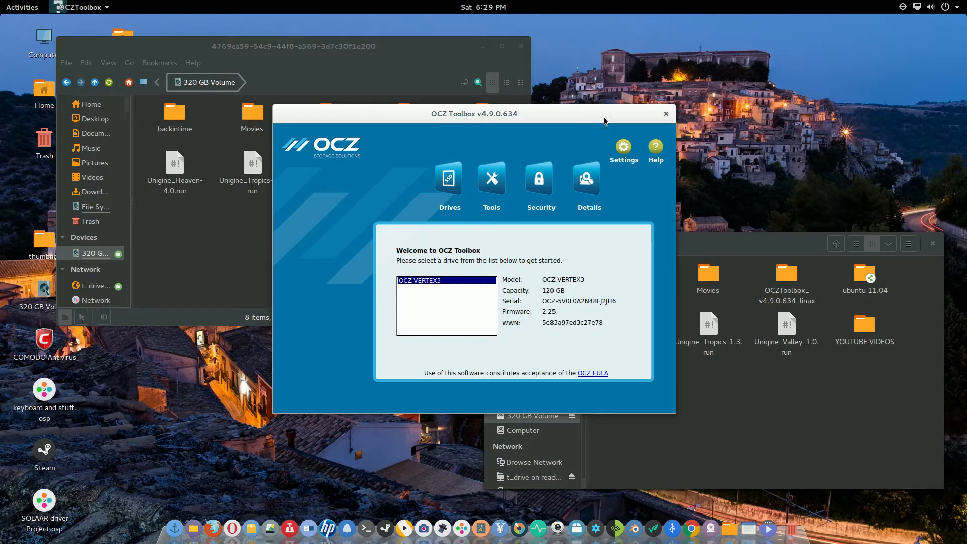
drag(605, 119, 669, 134)
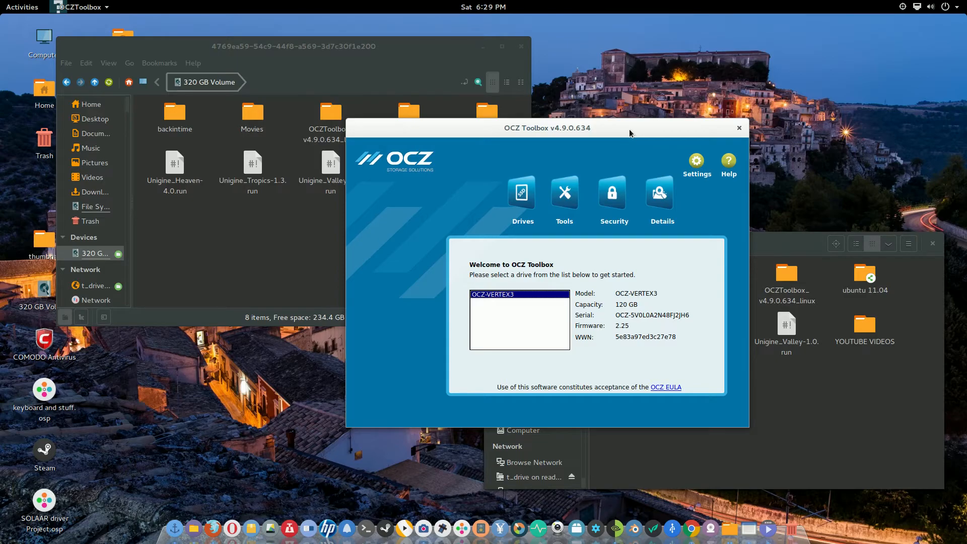
mouse_move(631, 133)
mouse_down()
mouse_move(614, 58)
mouse_move(451, 95)
mouse_up()
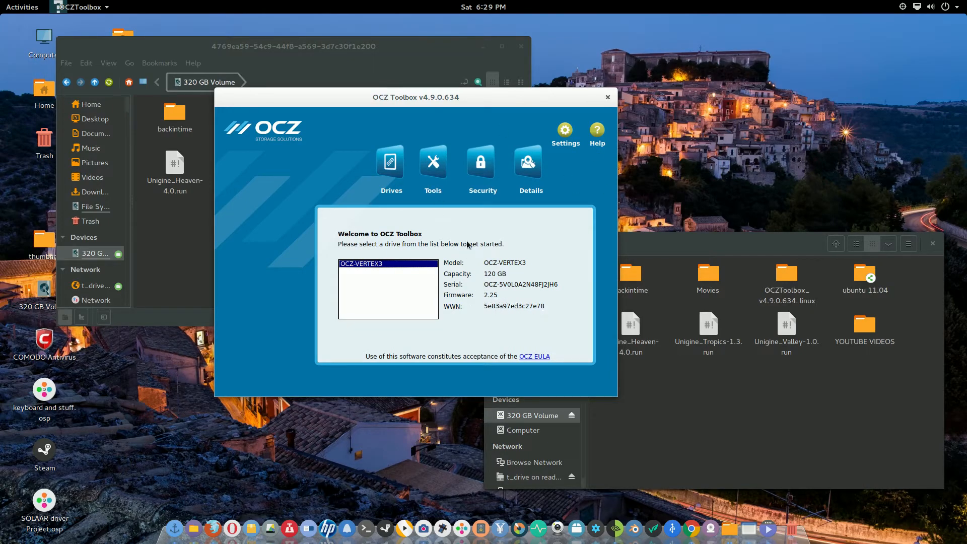
Browse the Security and Tools pages, reselect the OCZ-VERTEX3, and bring up the proxy settings
click(484, 171)
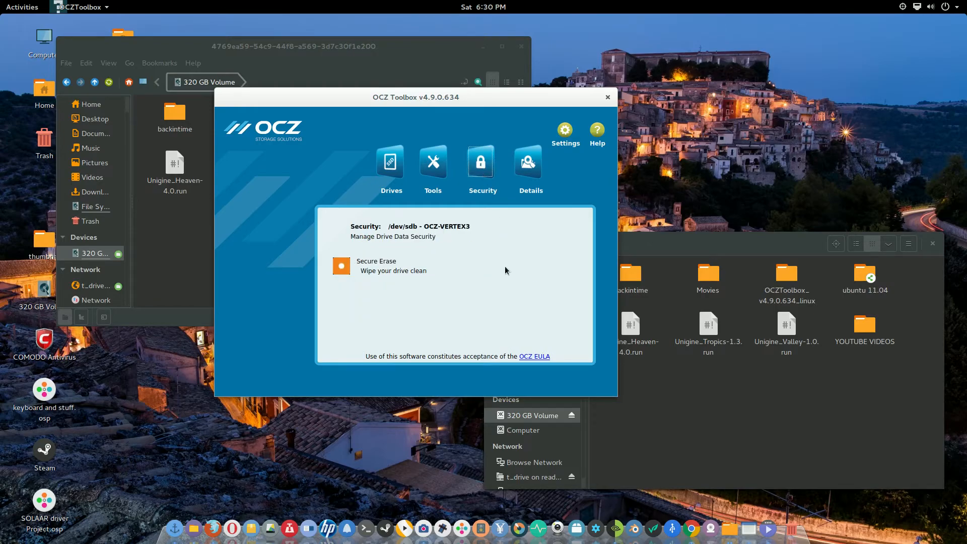
click(433, 163)
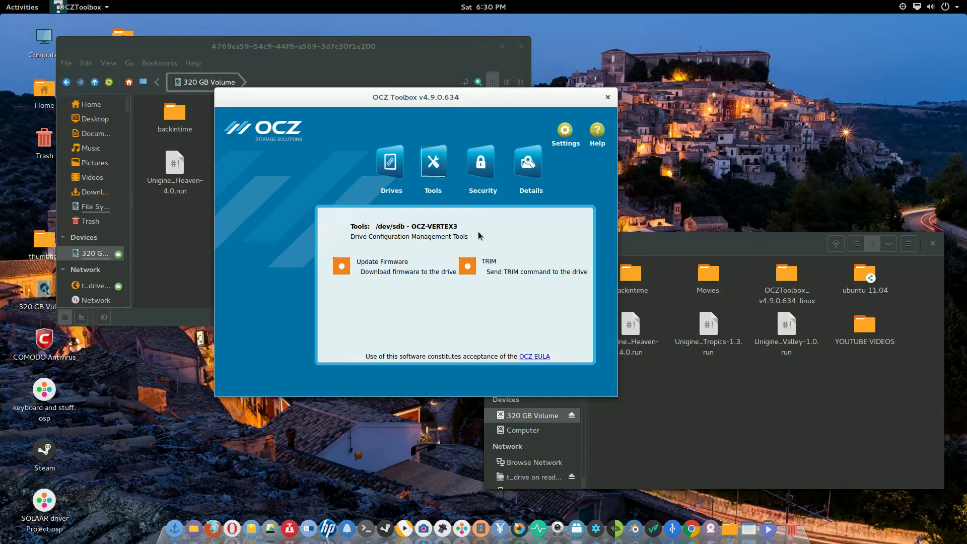
click(392, 166)
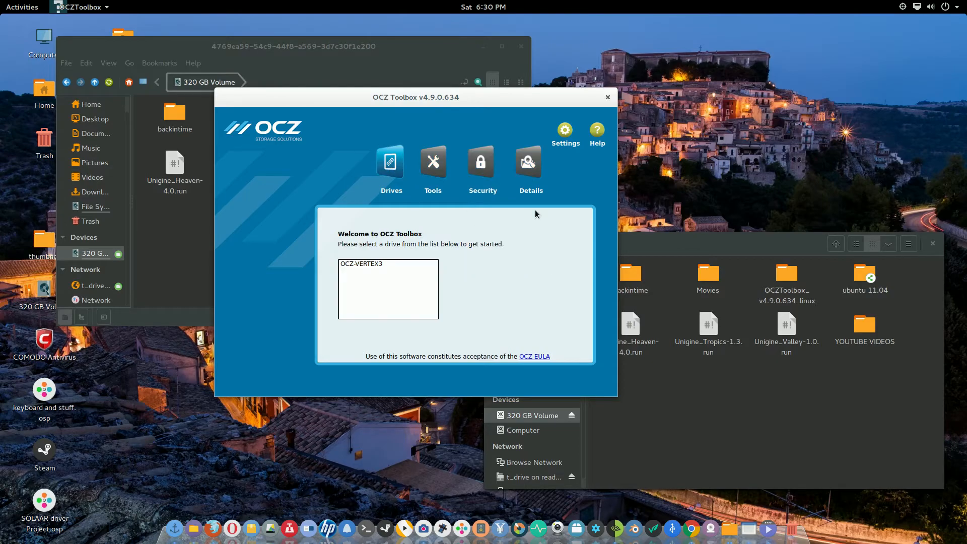
click(380, 266)
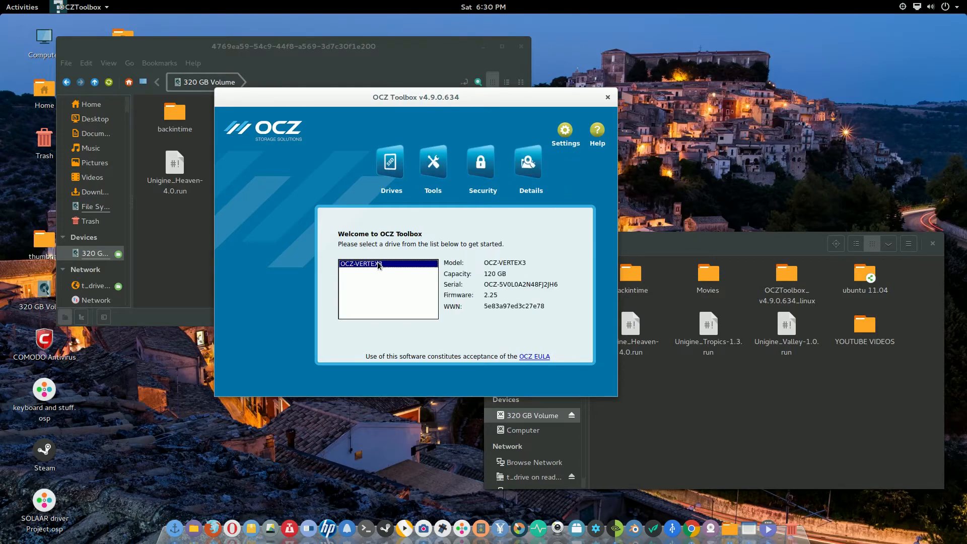
click(565, 136)
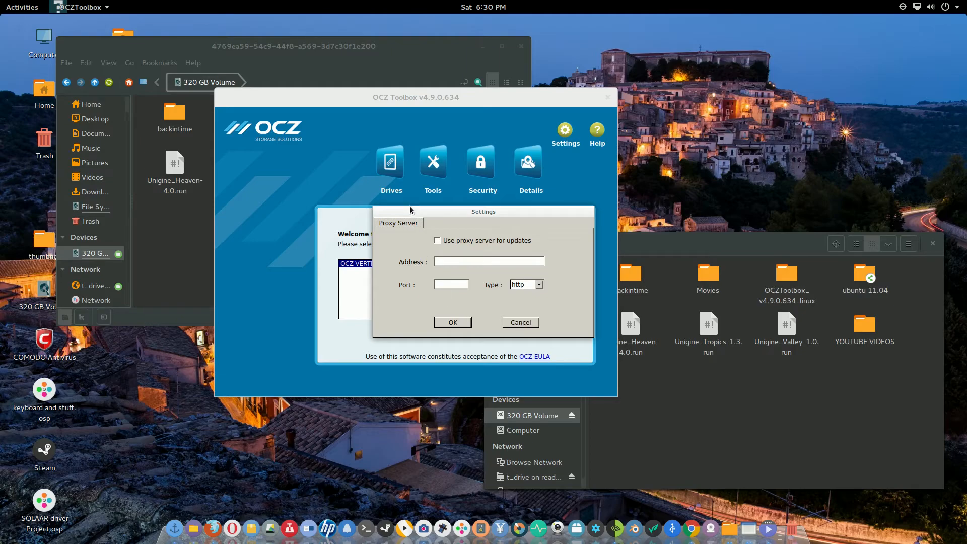
Cancel the proxy settings dialog without changes
click(521, 323)
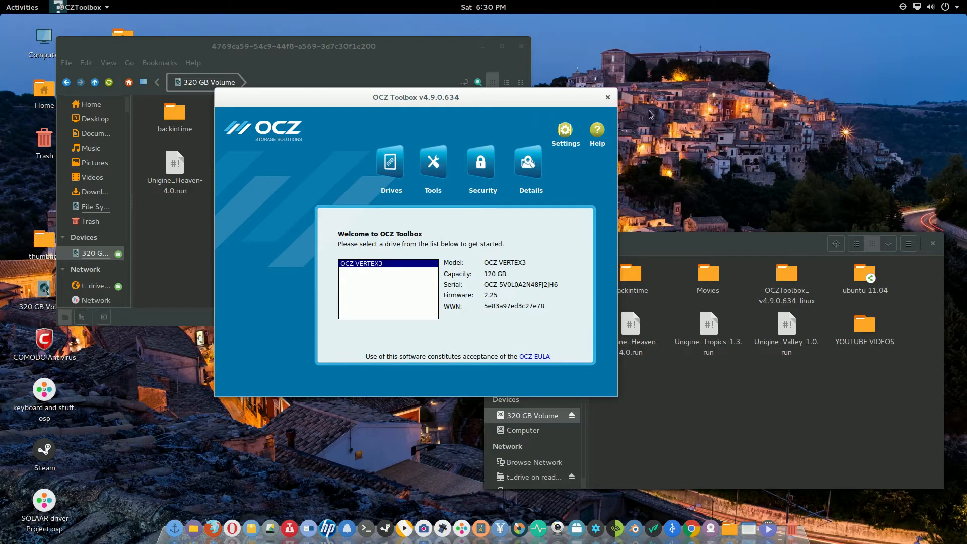
Quit OCZ Toolbox, move the left 320 GB Volume window down-right, and bring the right window forward
click(609, 99)
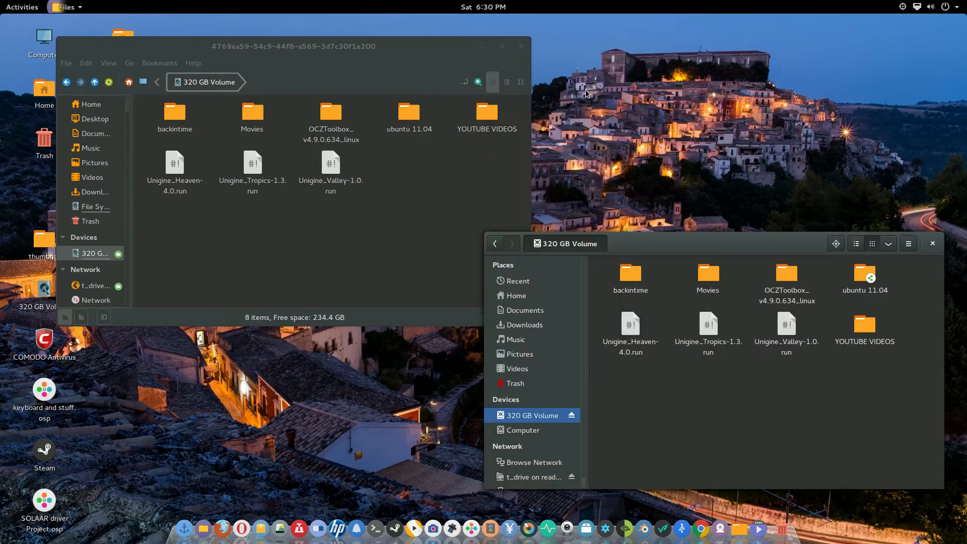
click(393, 49)
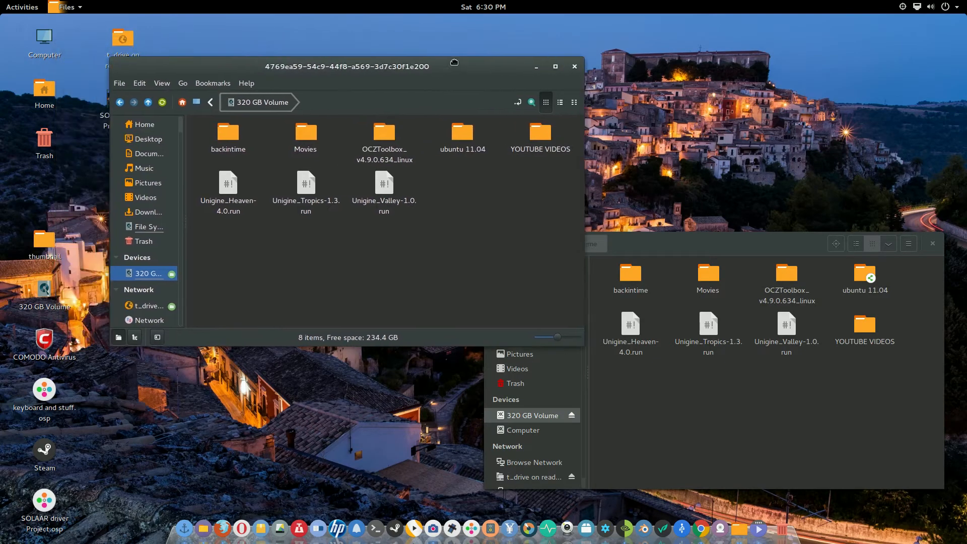
drag(405, 54, 508, 83)
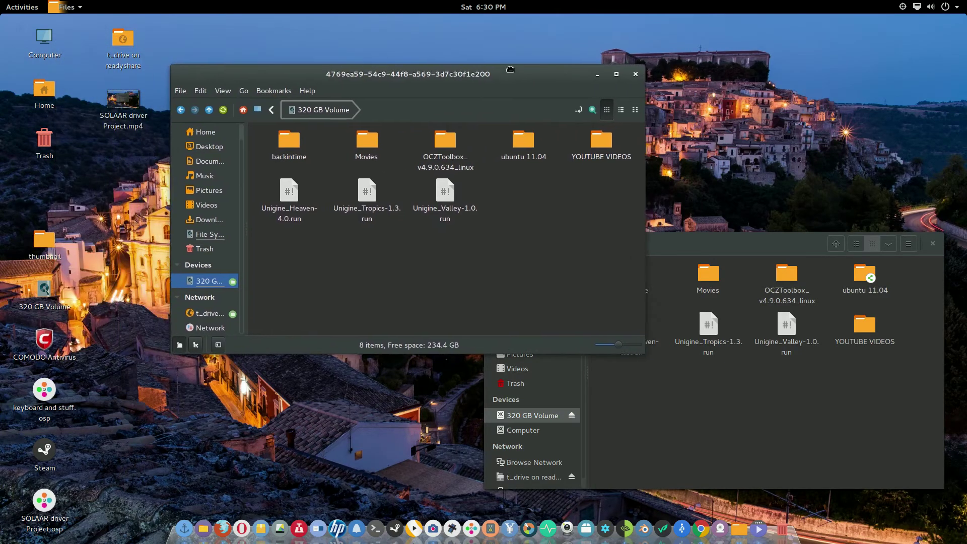
click(745, 246)
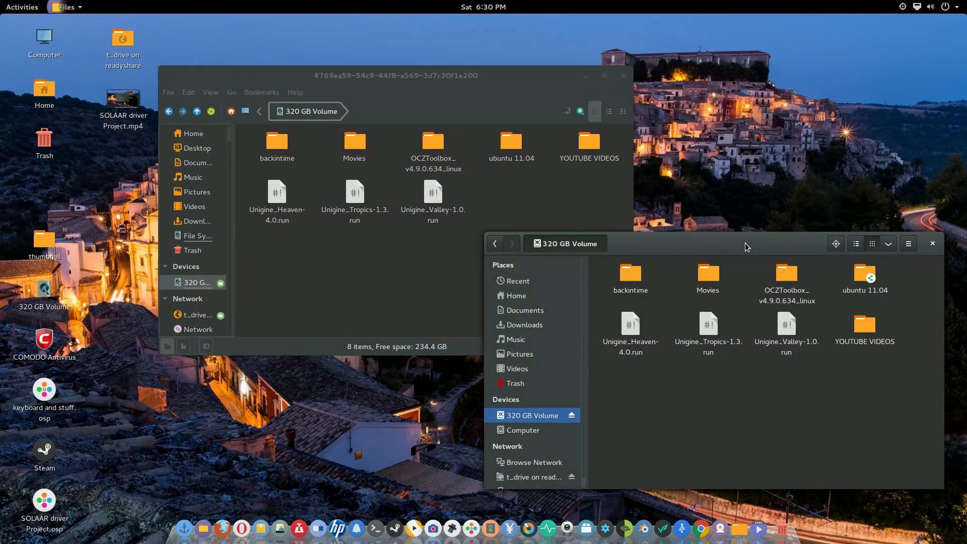